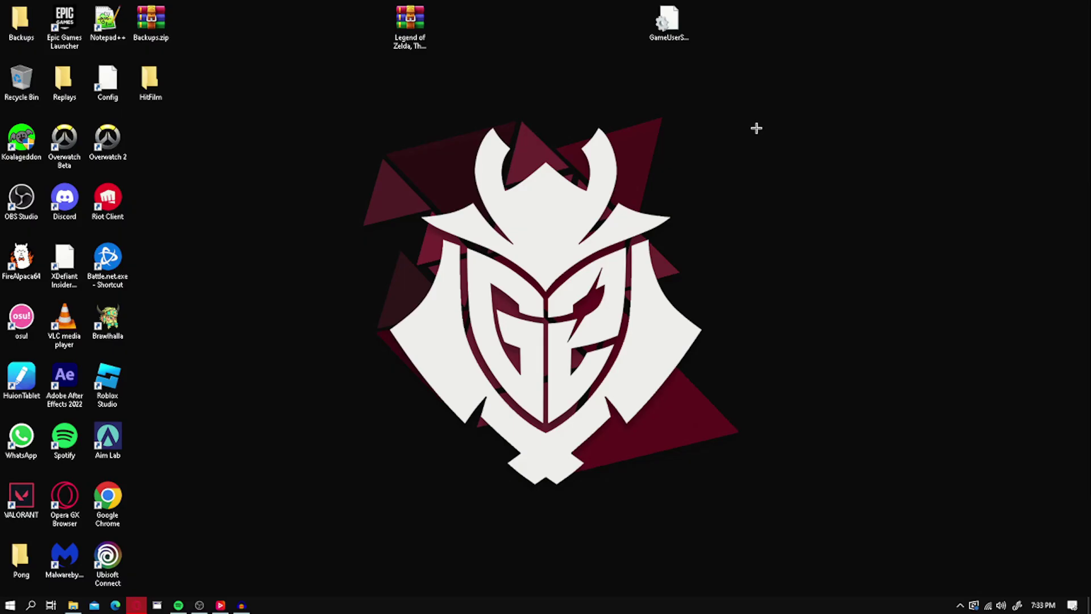
Launch NVIDIA Control Panel from the desktop menu and move its window to the right
right_click(412, 178)
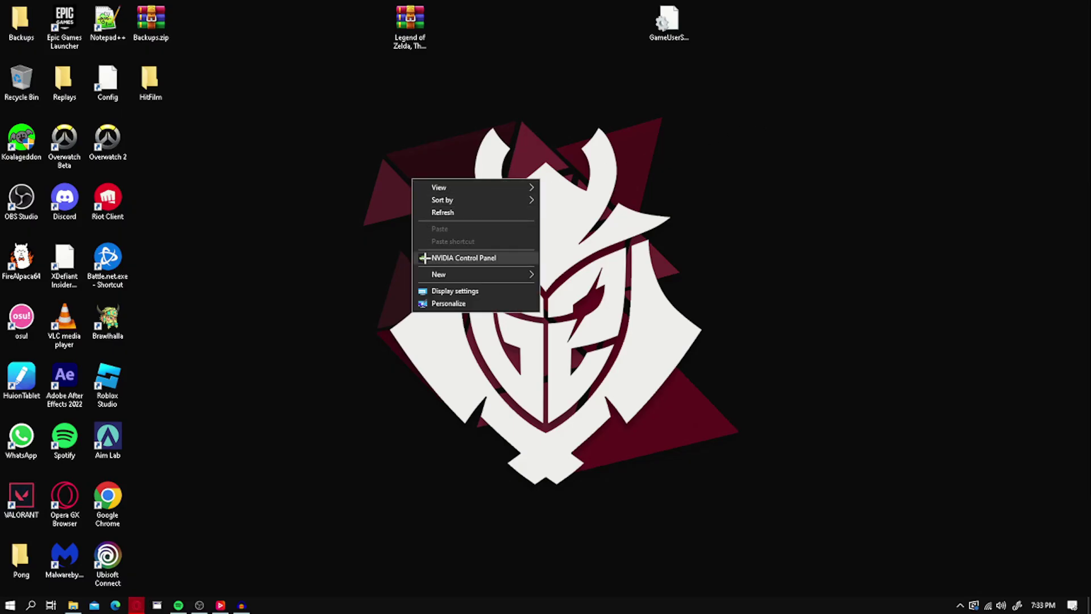
left_click(424, 255)
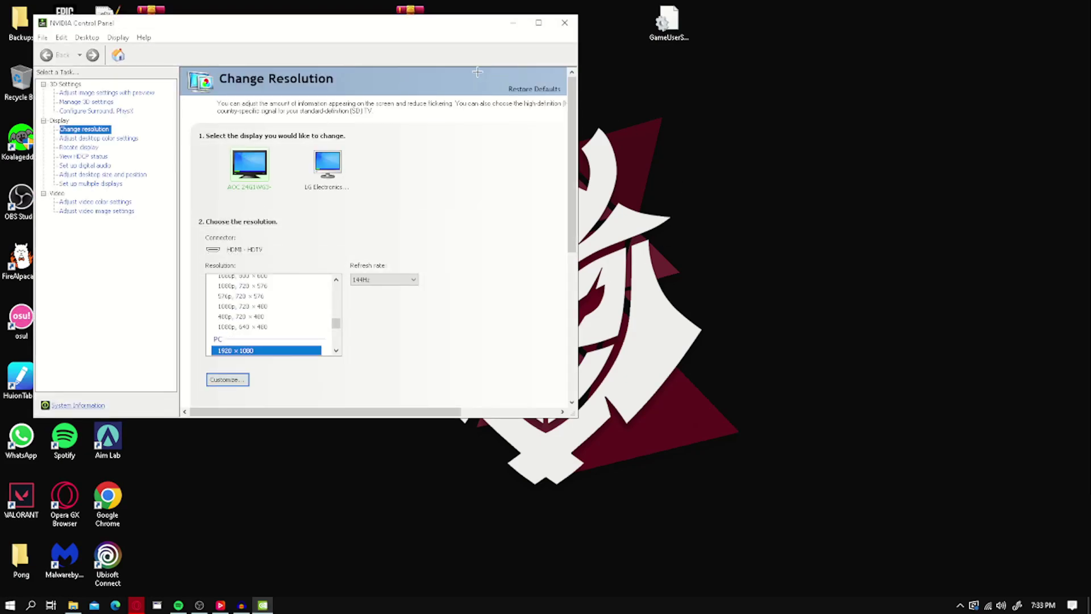
left_click_drag(253, 20, 550, 33)
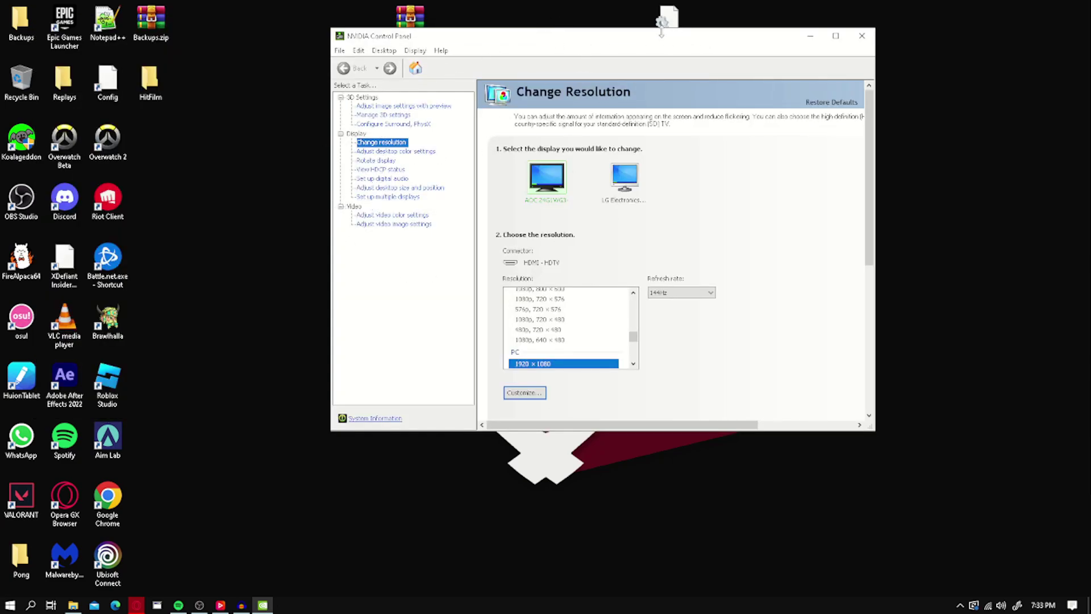
Restore WinExplorer and inspect the NVIDIA GeForce Overlay window's style options
left_click(156, 605)
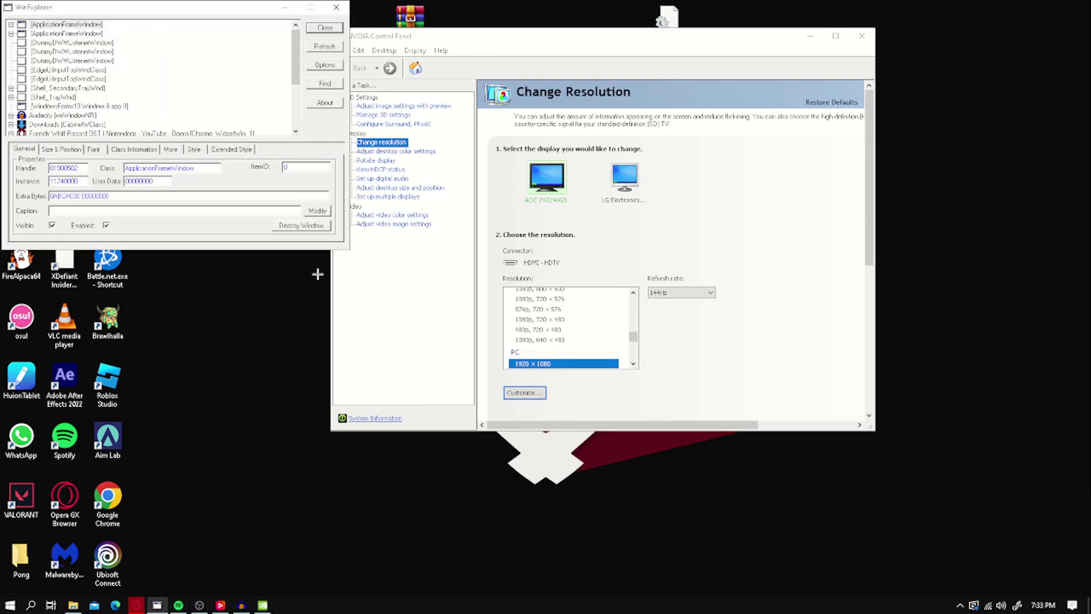
left_click_drag(105, 3, 180, 23)
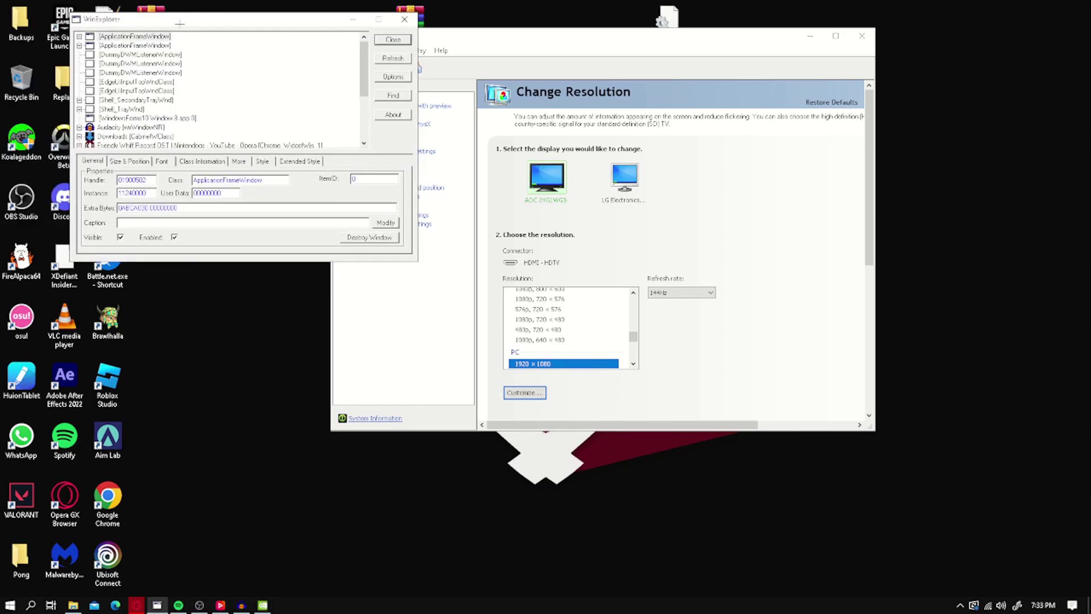
scroll(162, 113, "down", 3)
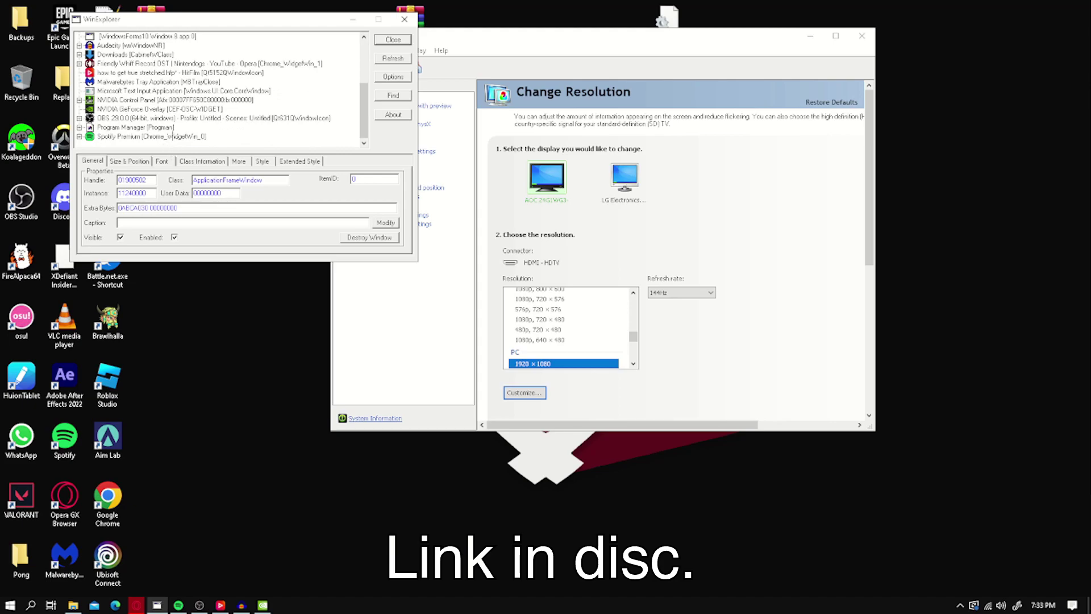
left_click(158, 109)
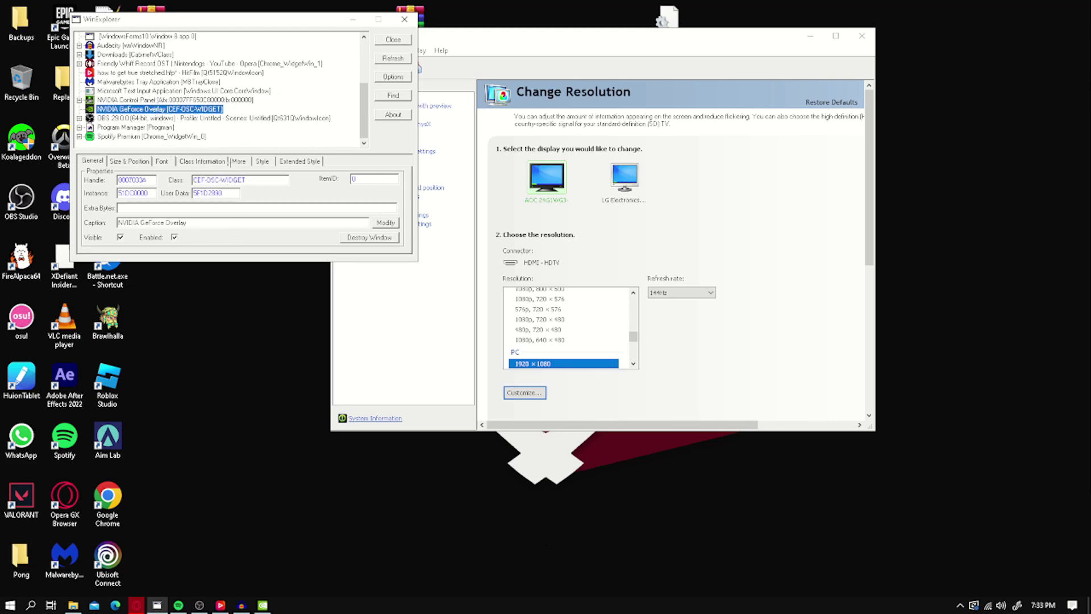
left_click(258, 162)
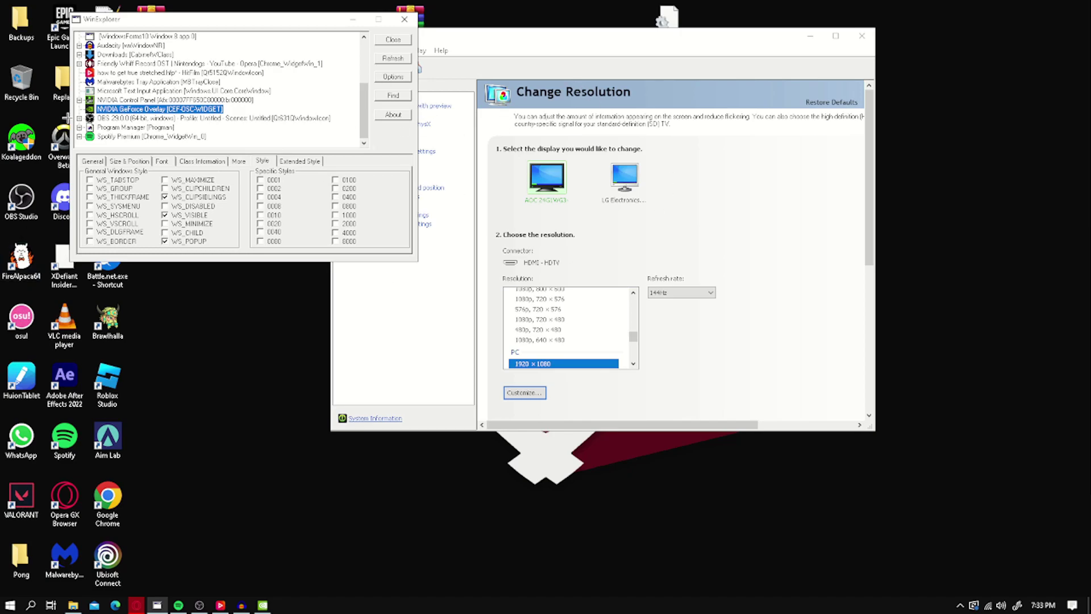
scroll(113, 127, "up", 3)
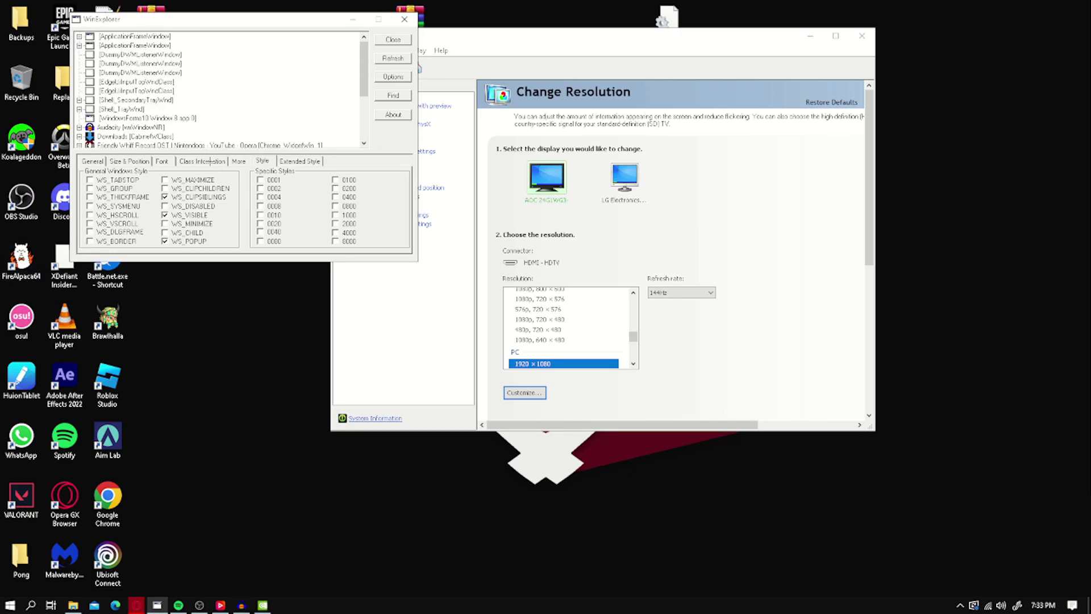
scroll(102, 102, "down", 3)
Check WS_BORDER on the NVIDIA Control Panel window entry, then close WinExplorer
left_click(100, 99)
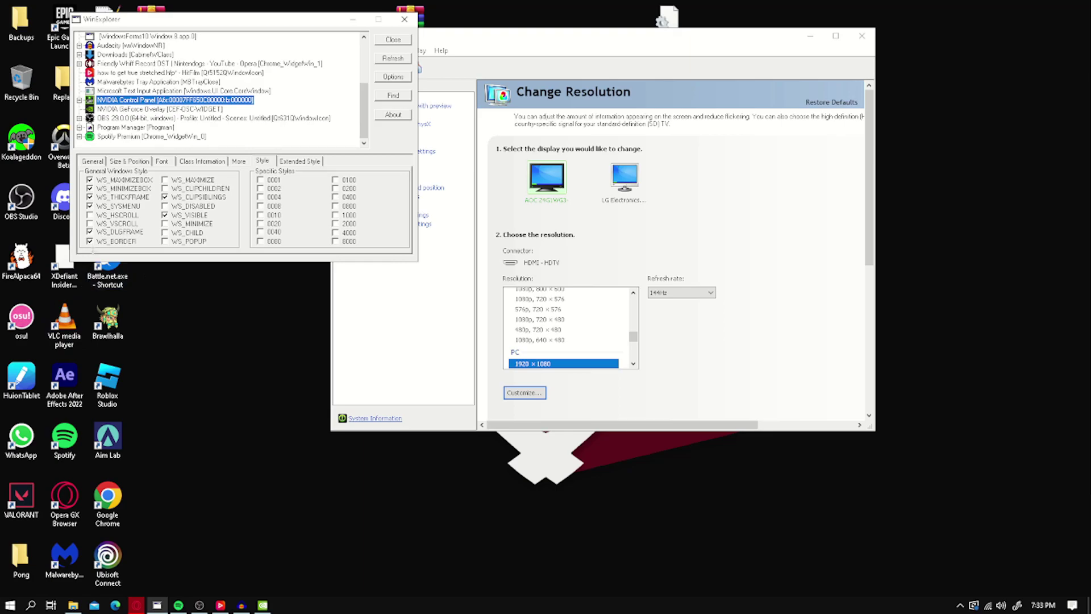
left_click(750, 51)
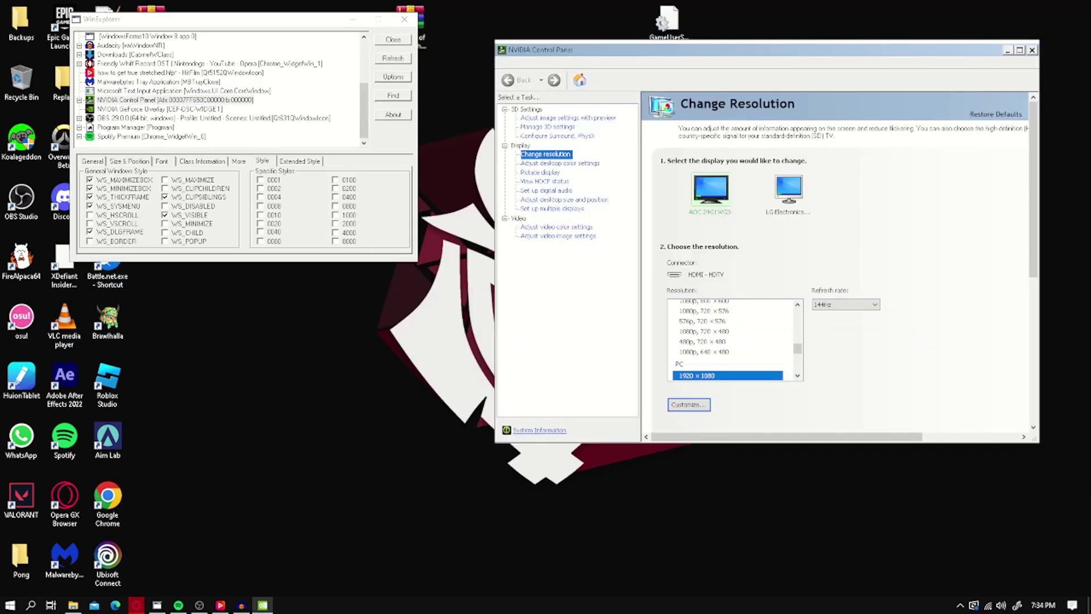
left_click(89, 241)
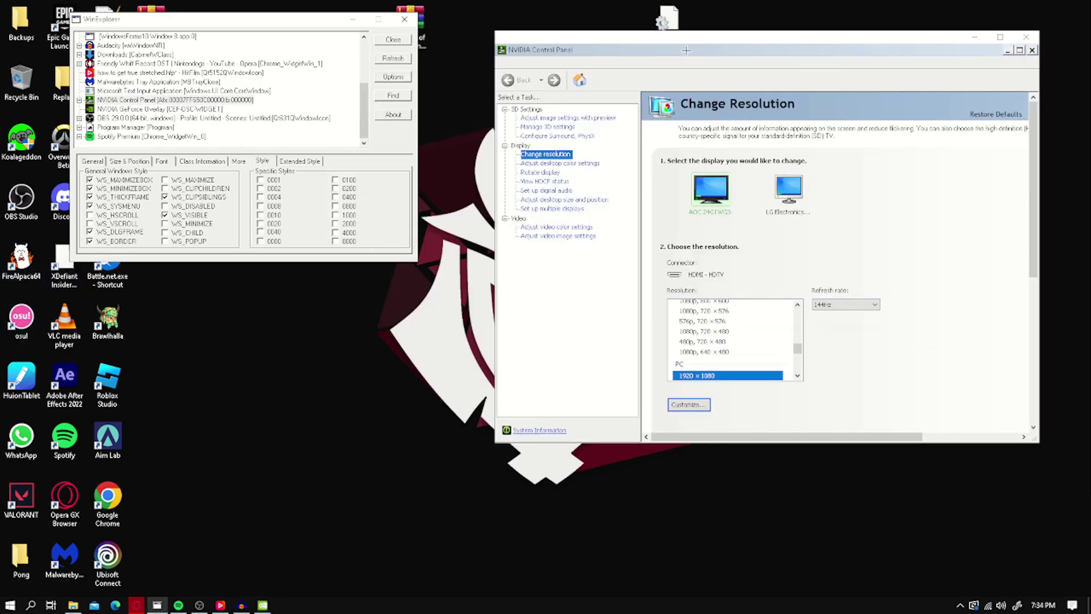
left_click(129, 161)
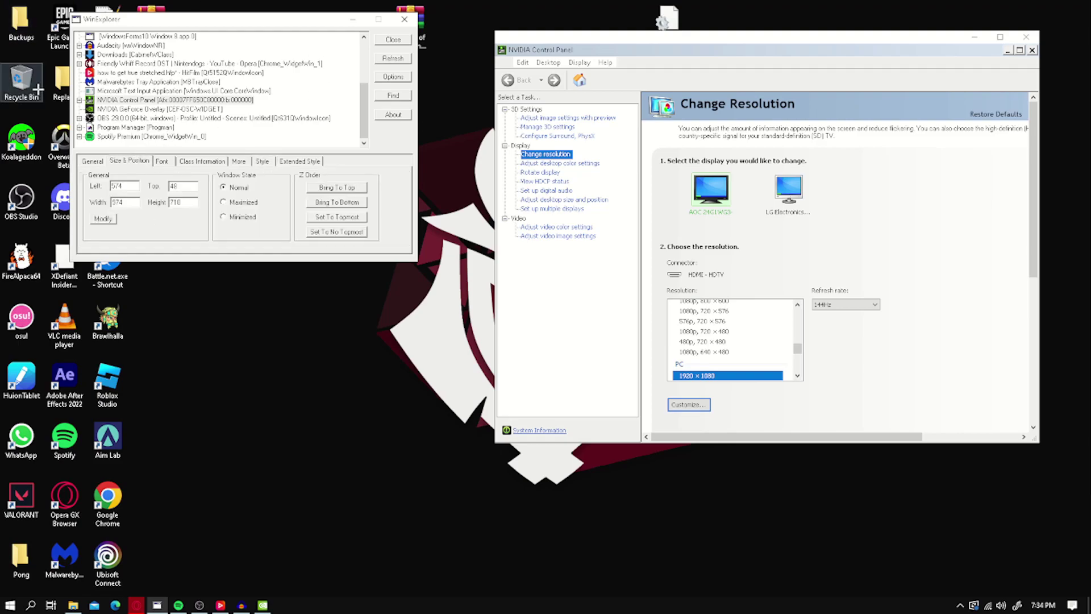
left_click(404, 19)
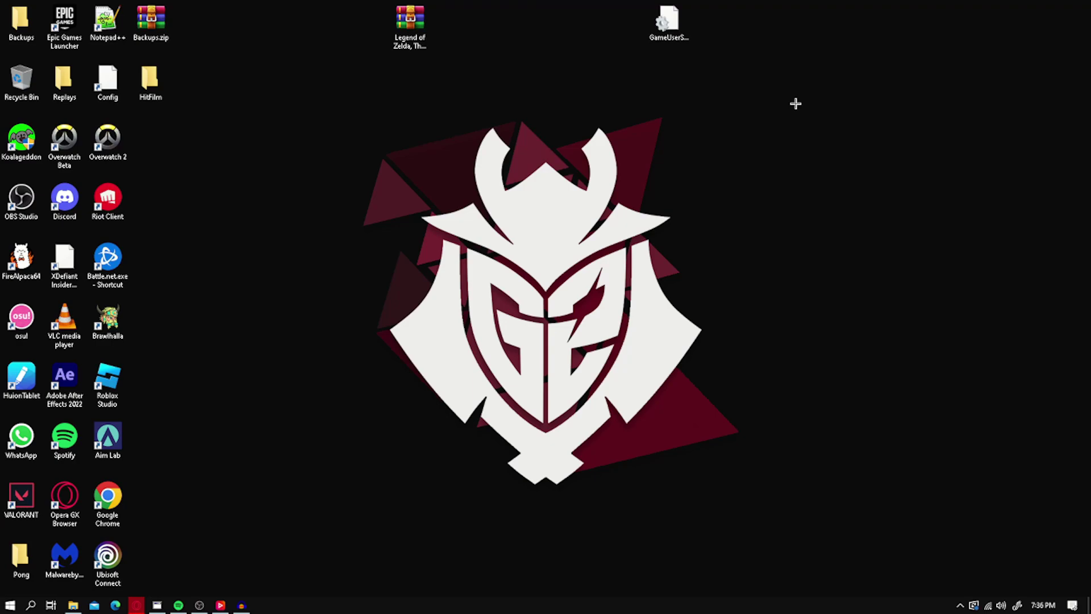
Reopen NVIDIA Control Panel and start a new custom resolution alongside the 1440 x 1080 entry
right_click(375, 256)
left_click(426, 336)
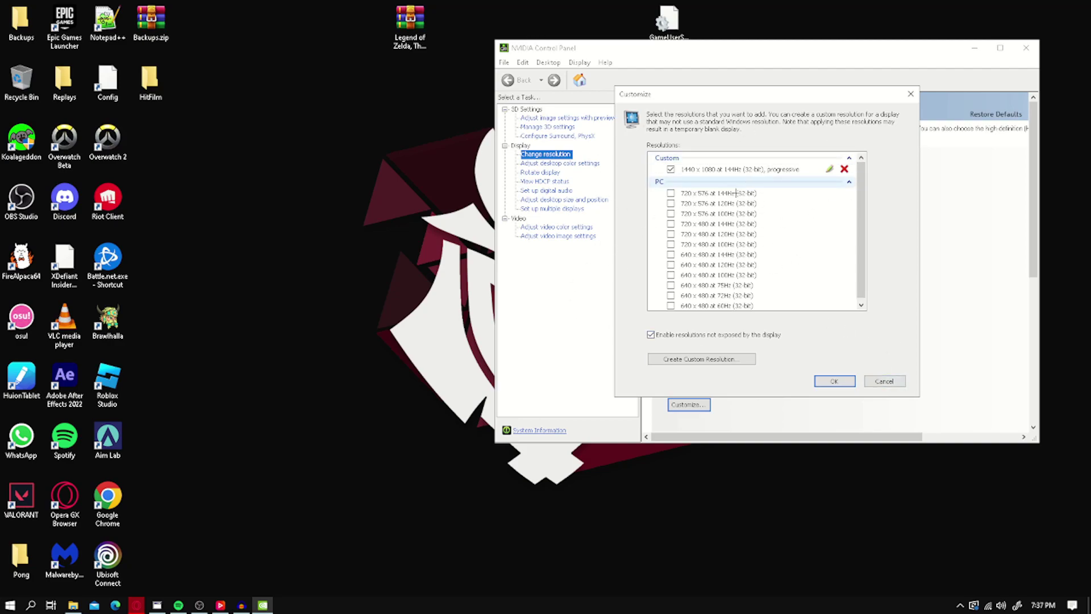
scroll(720, 226, "down", 1)
scroll(725, 226, "up", 1)
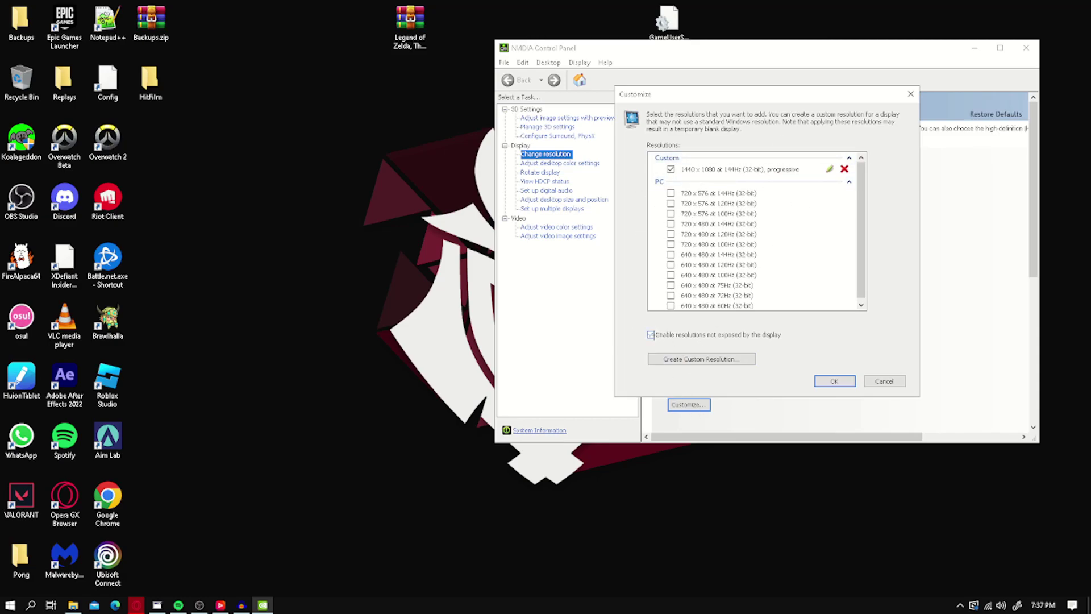
left_click(679, 358)
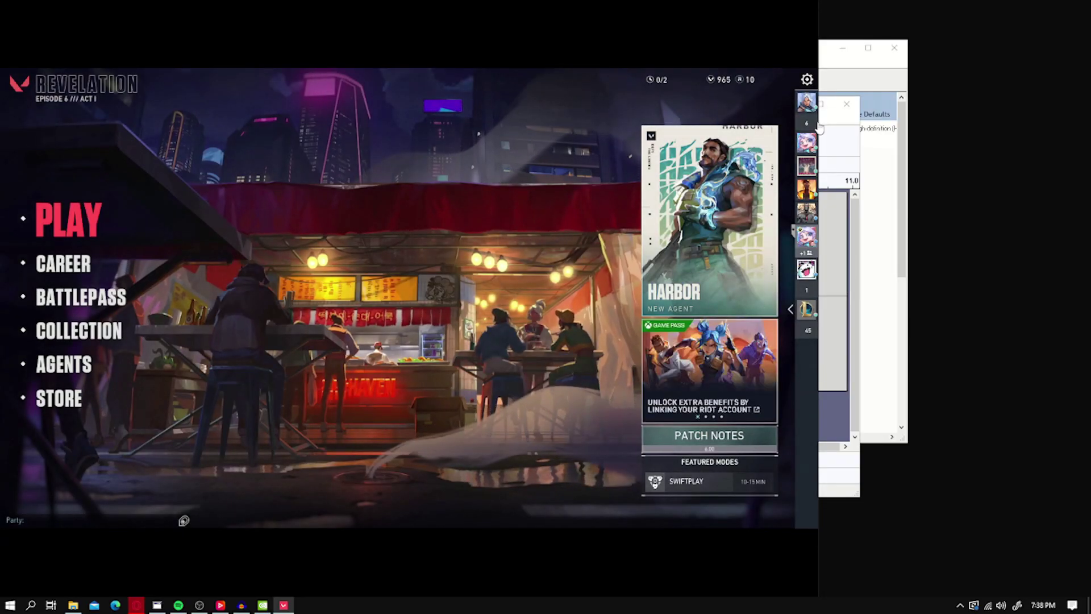
Set VALORANT video to Windowed, 1920x1080 16:9 (144Hz), Fill aspect ratio, and apply
mouse_move(790, 169)
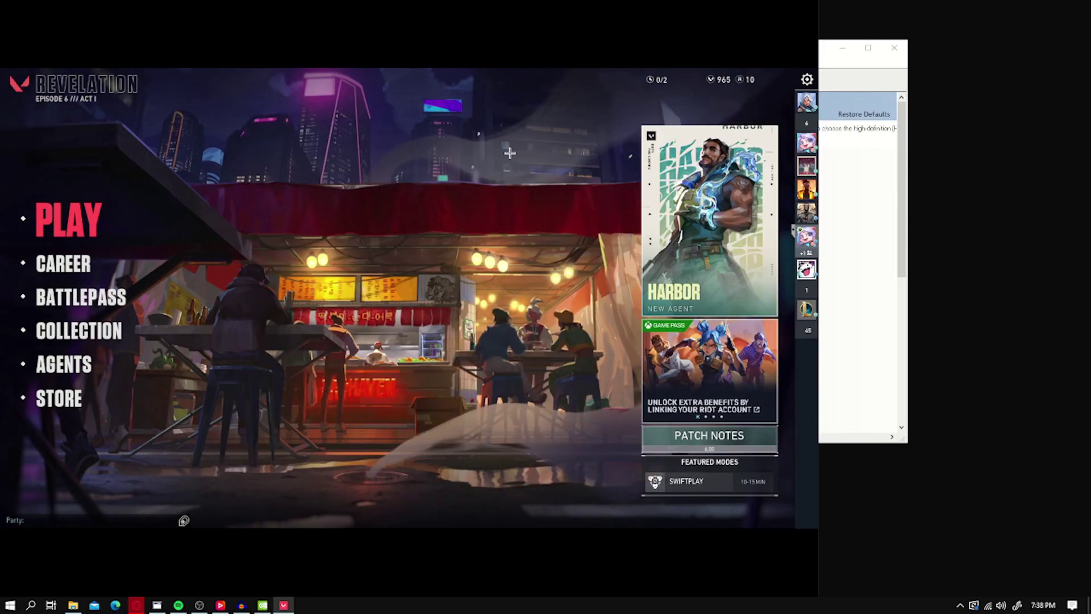
key("Escape")
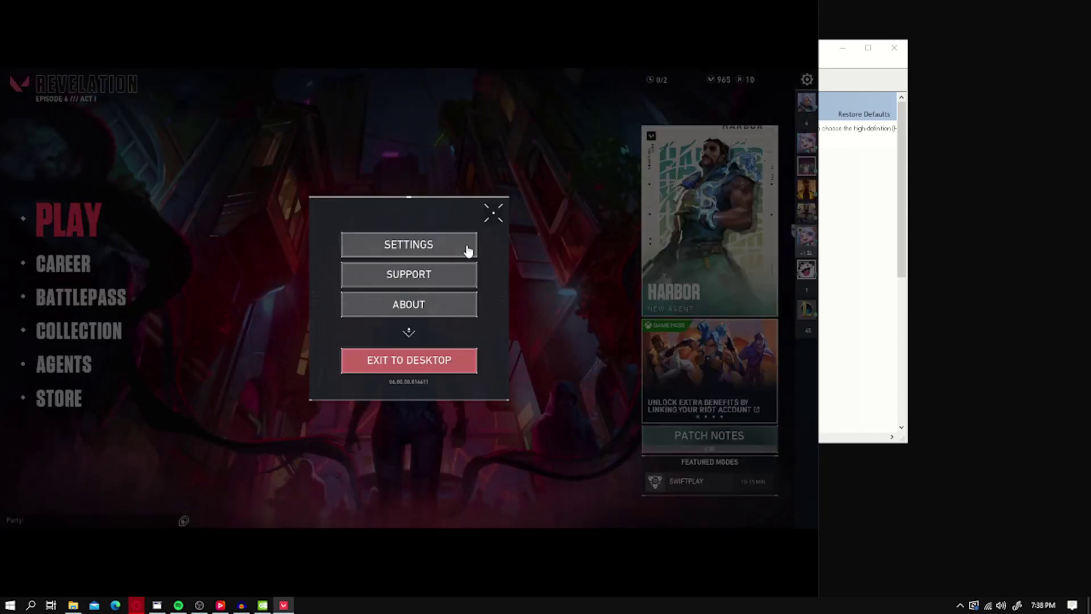
left_click(454, 247)
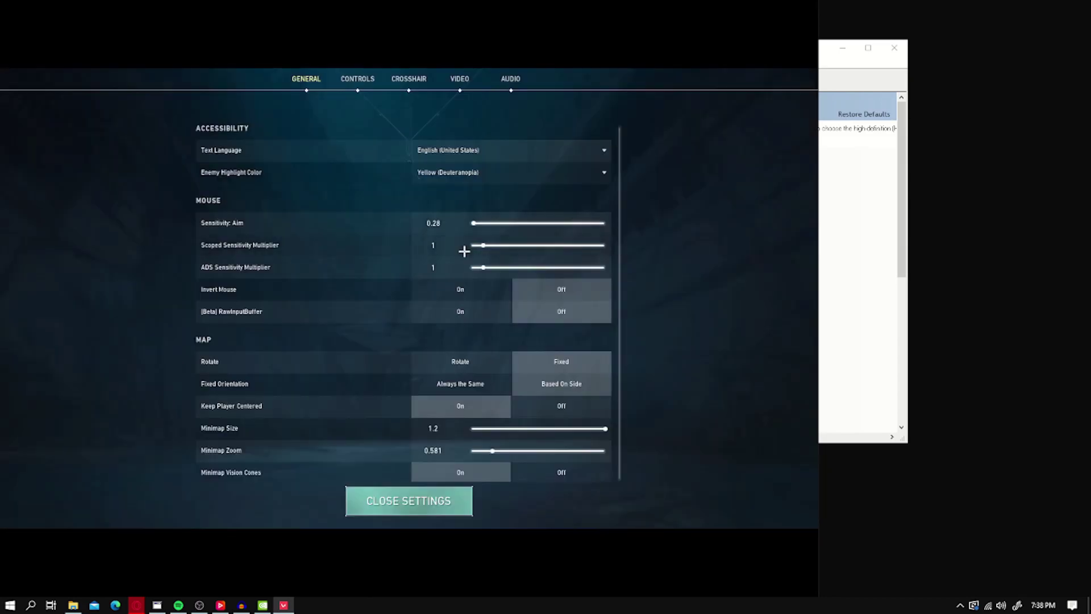
left_click(461, 92)
left_click(500, 137)
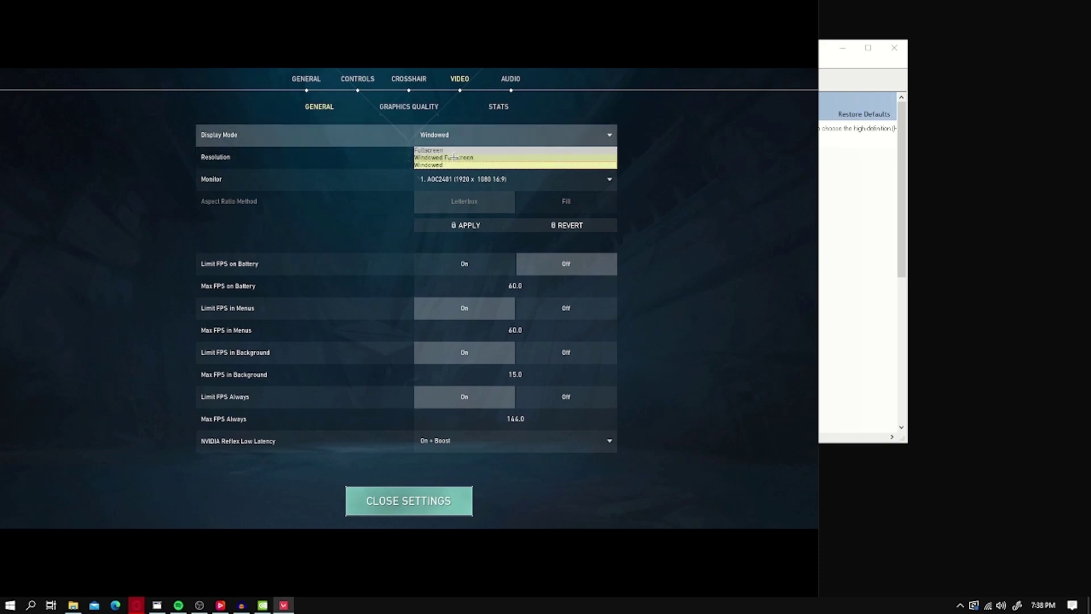
left_click(444, 164)
left_click(511, 156)
left_click(534, 187)
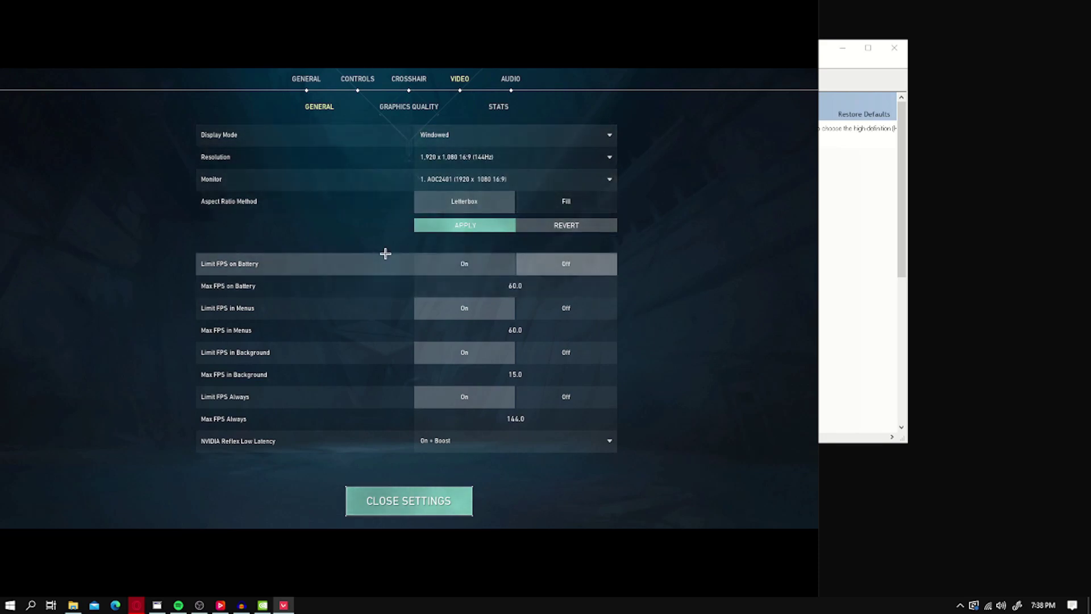
left_click(567, 203)
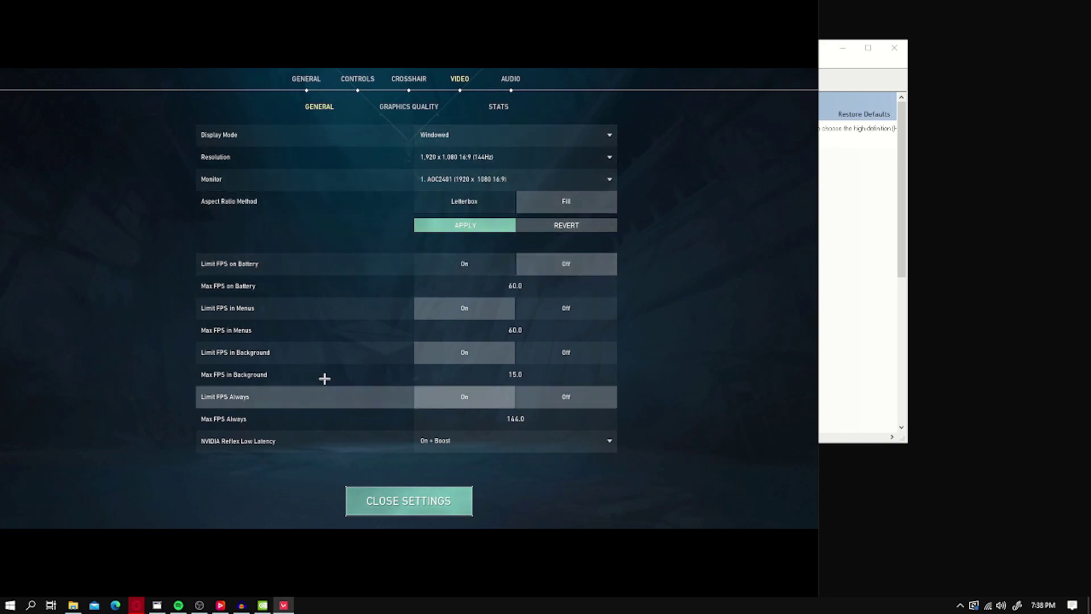
left_click(461, 225)
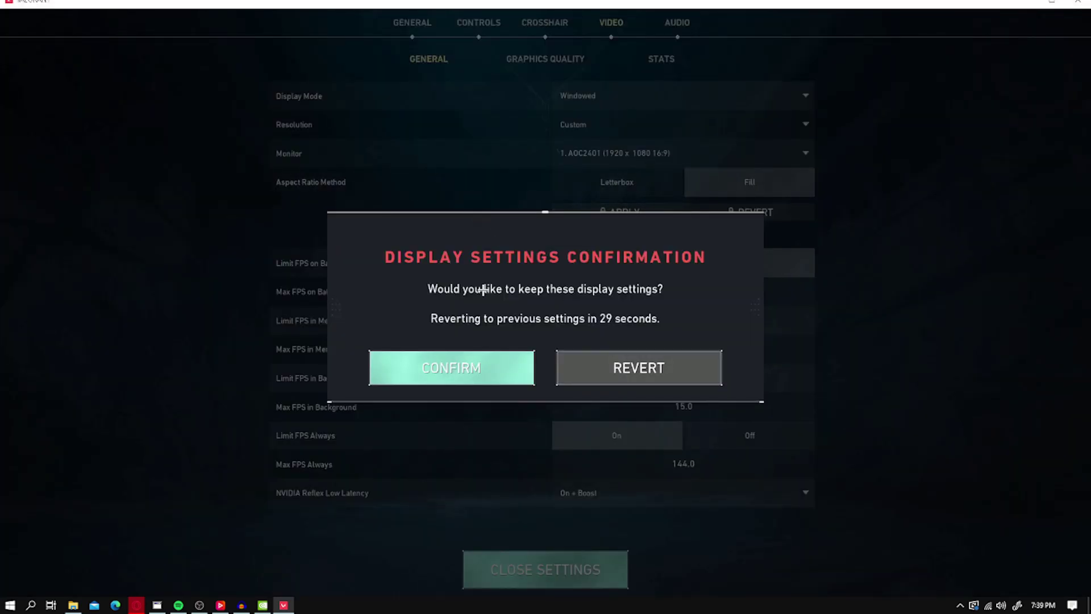
left_click(444, 376)
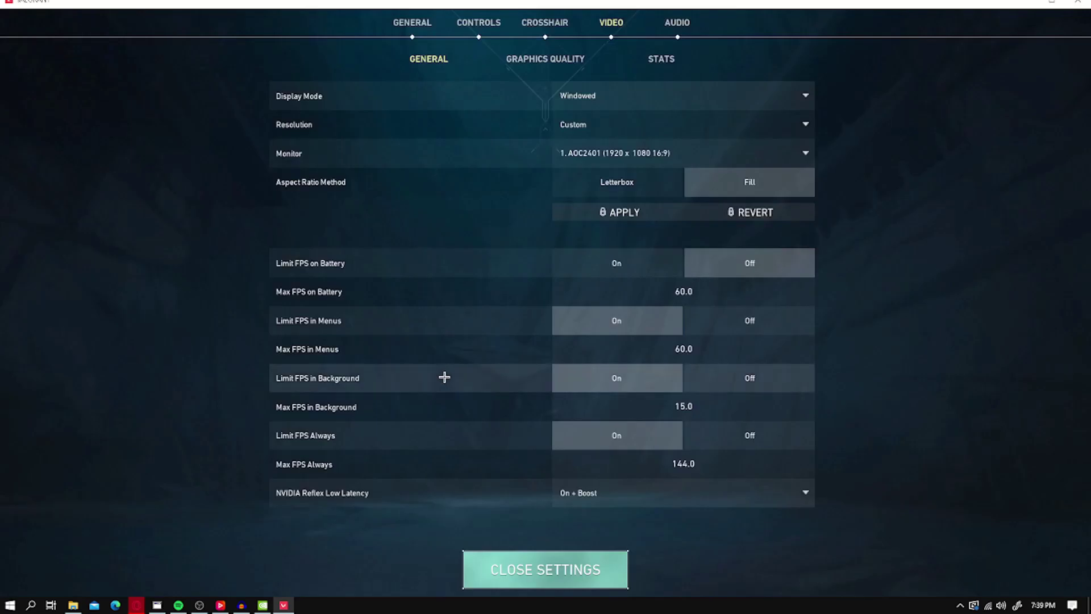
Apply and keep the custom 1440 x 1080 progressive resolution, then return to VALORANT
left_click(262, 605)
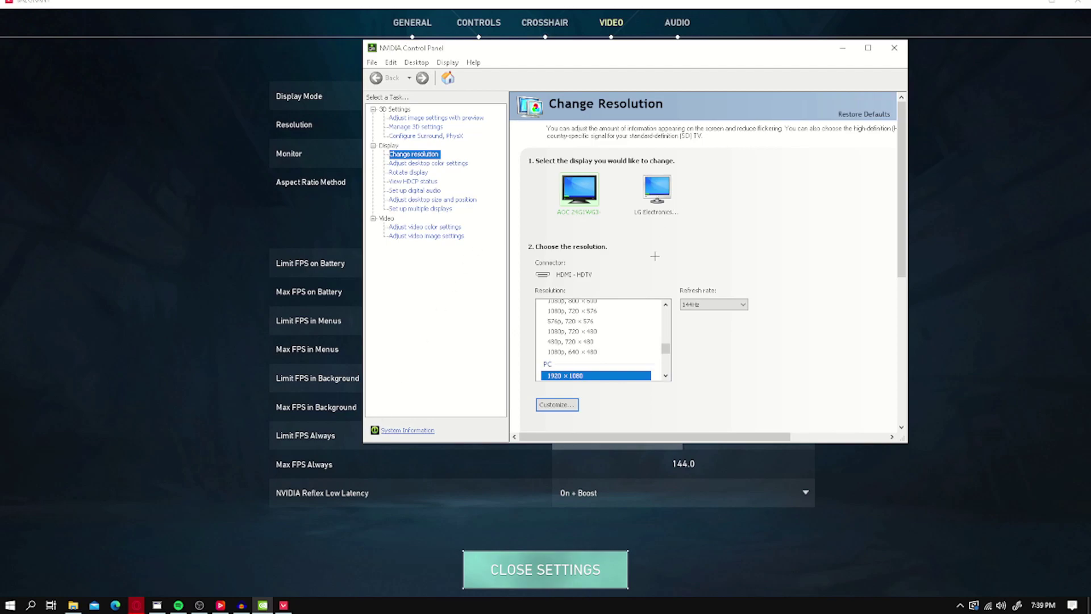
scroll(585, 316, "up", 6)
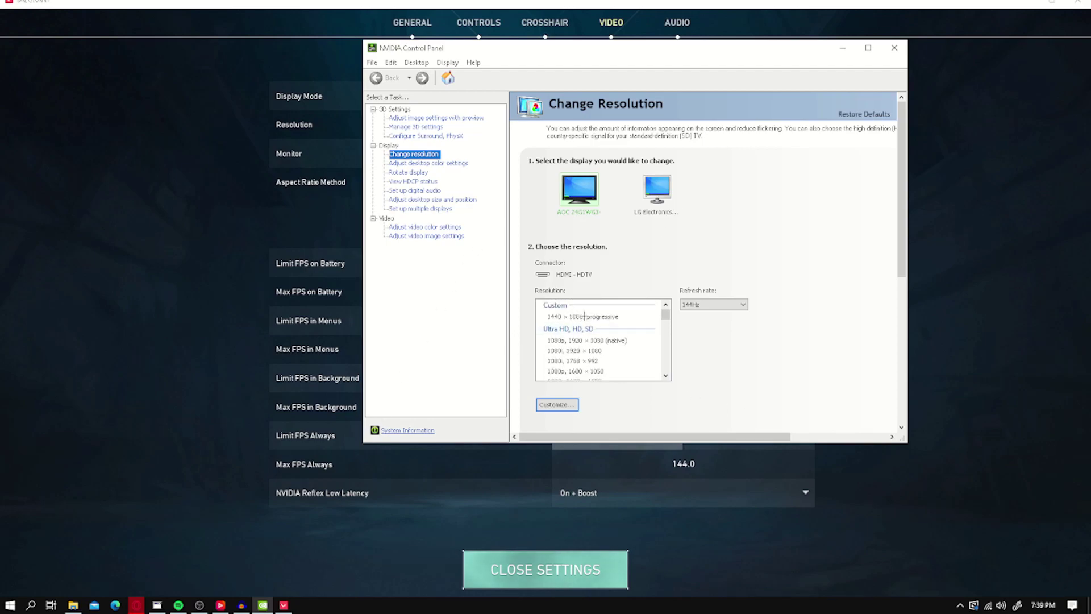
left_click(585, 316)
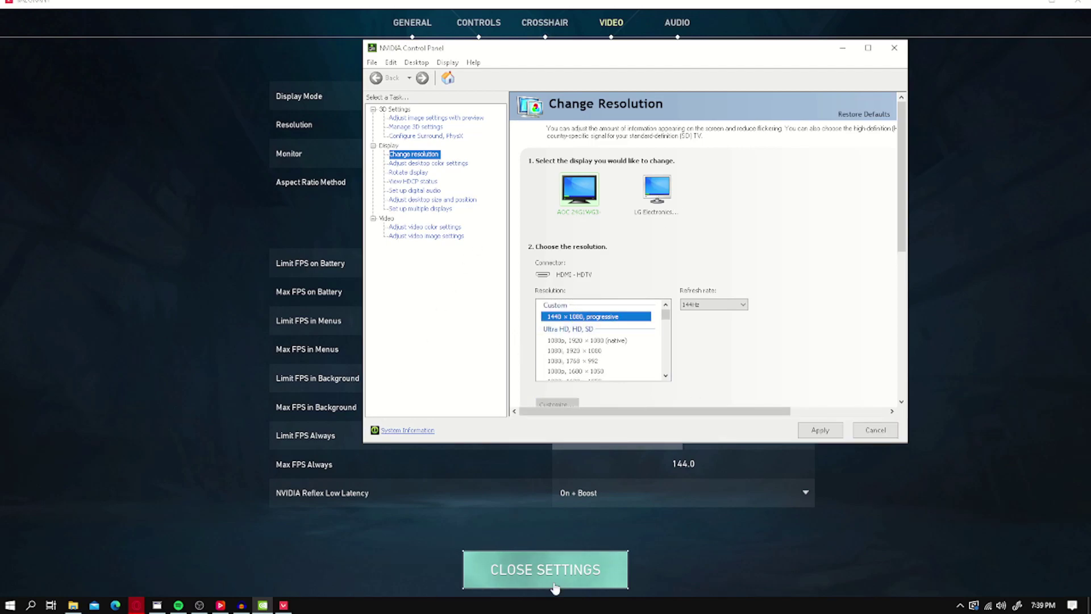
left_click(821, 430)
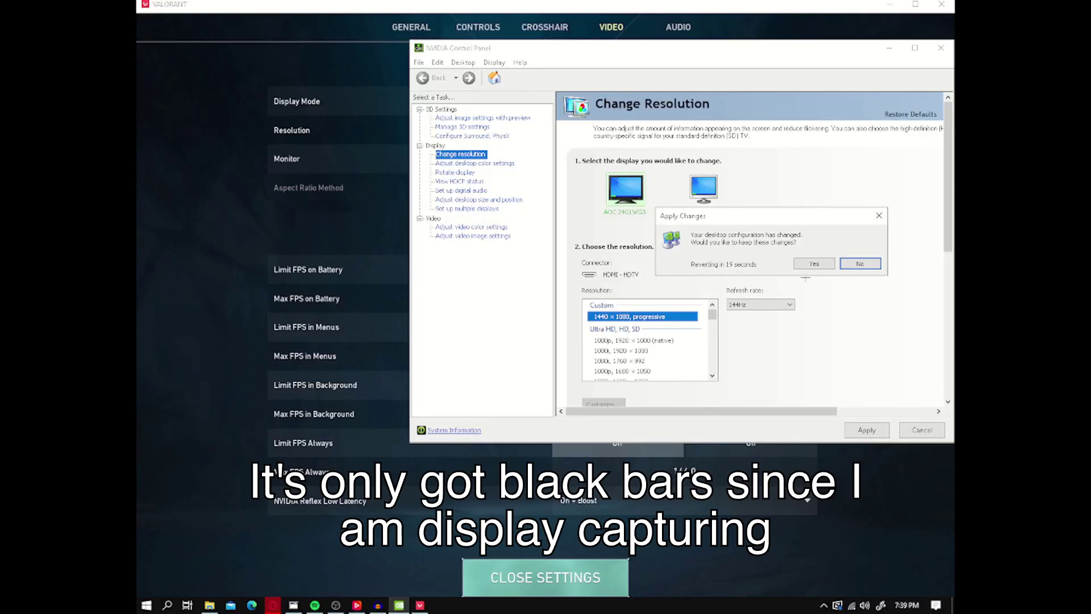
left_click(814, 264)
key("alt+Tab")
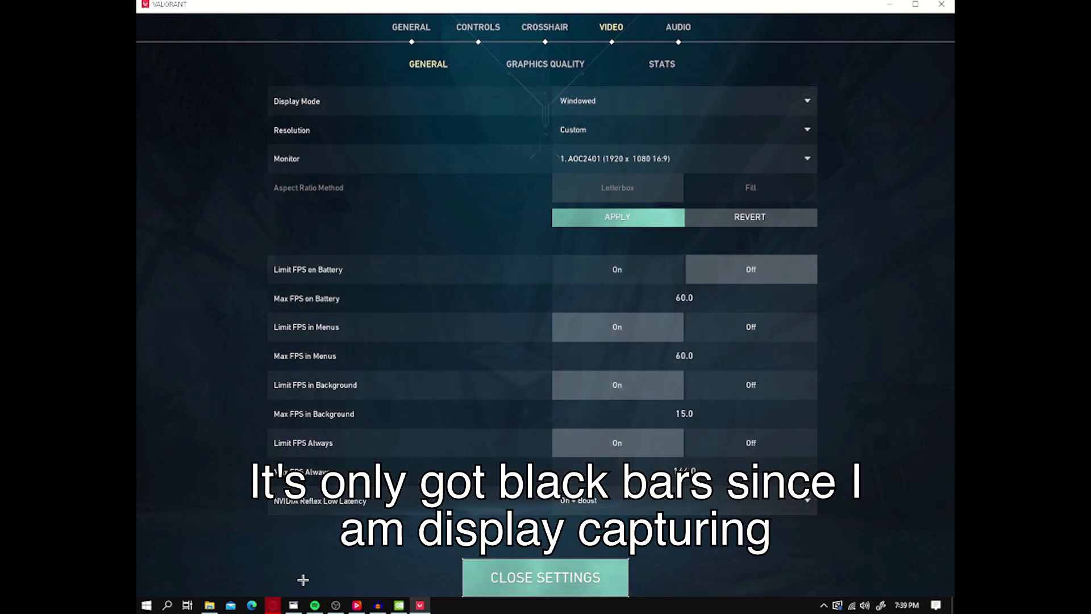
mouse_move(400, 607)
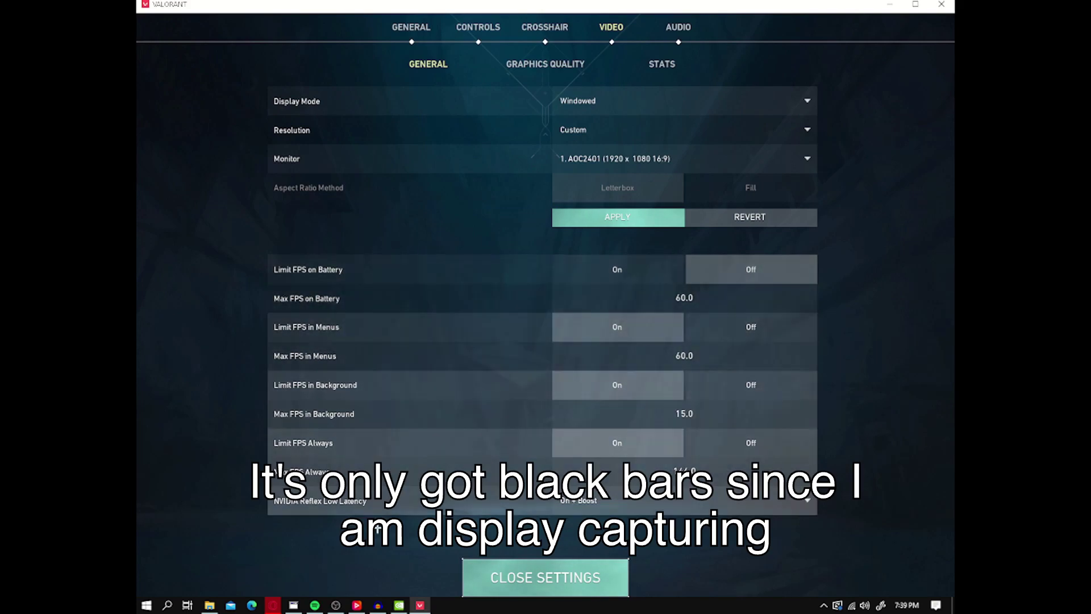
Uncheck WS_BORDER for the VALORANT [UnrealWindow] entry and set it to Maximized
left_click(293, 605)
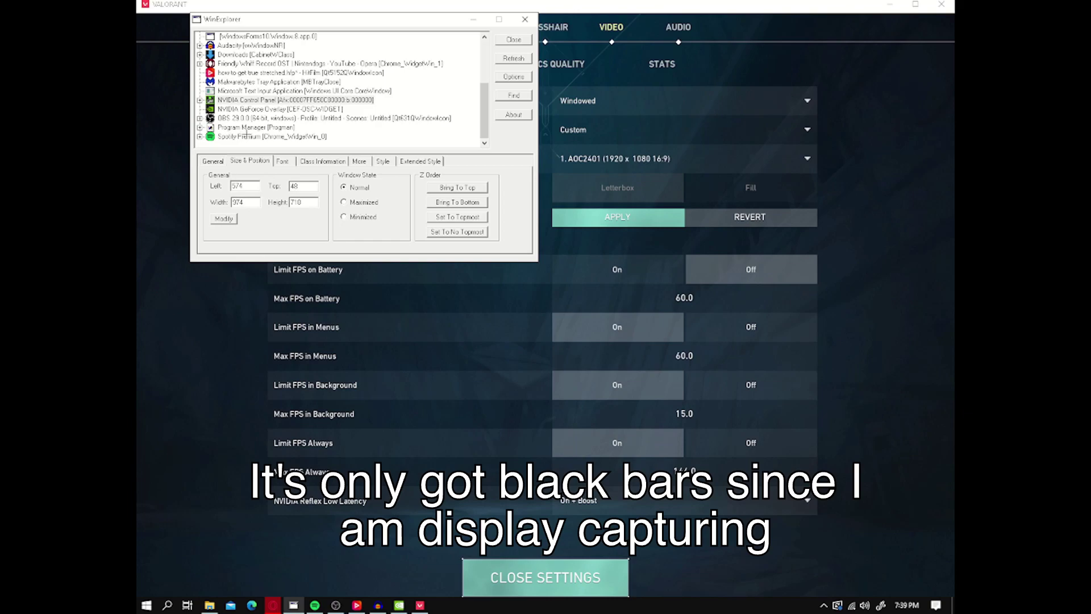
scroll(245, 134, "up", 3)
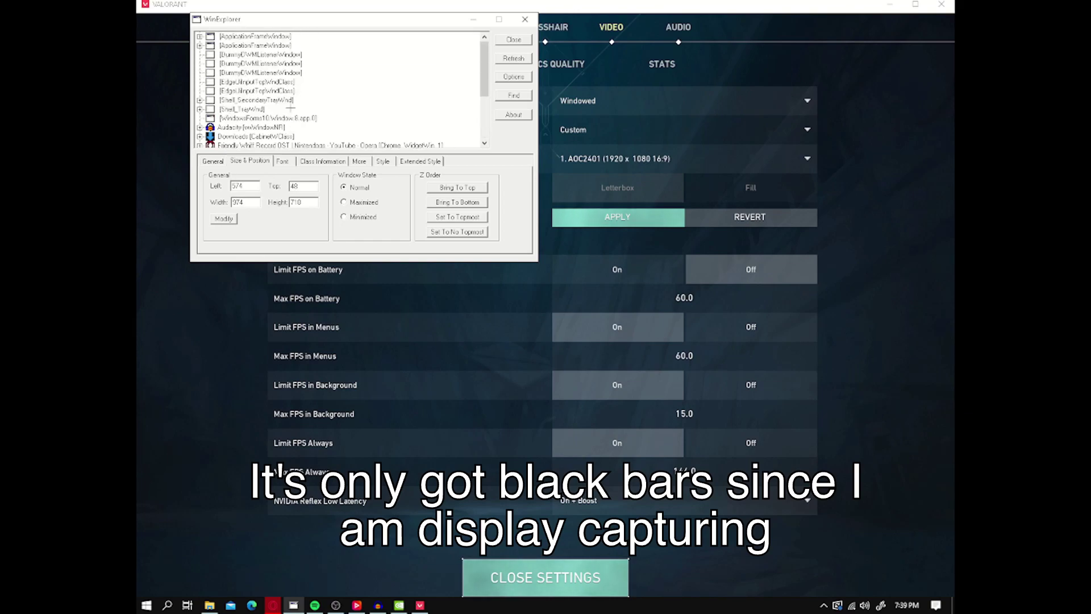
left_click(223, 38)
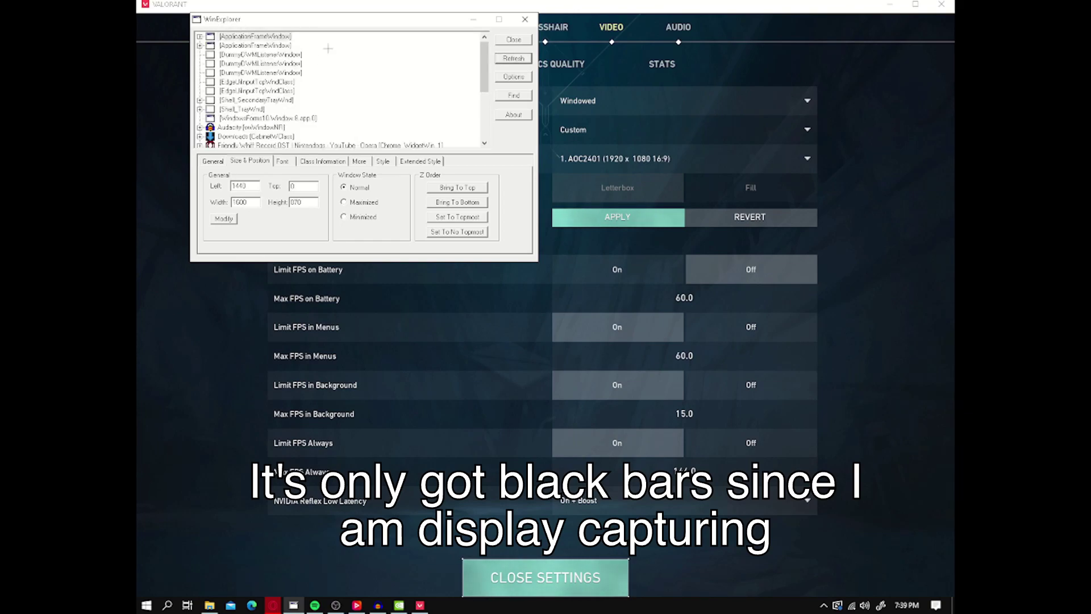
scroll(250, 97, "down", 4)
left_click(230, 128)
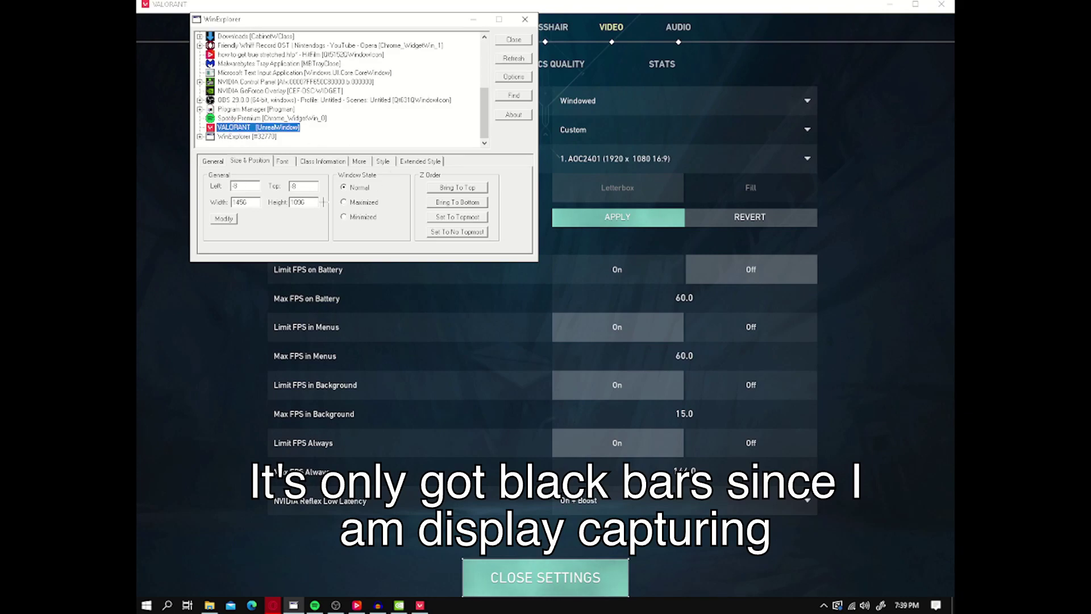
left_click(383, 161)
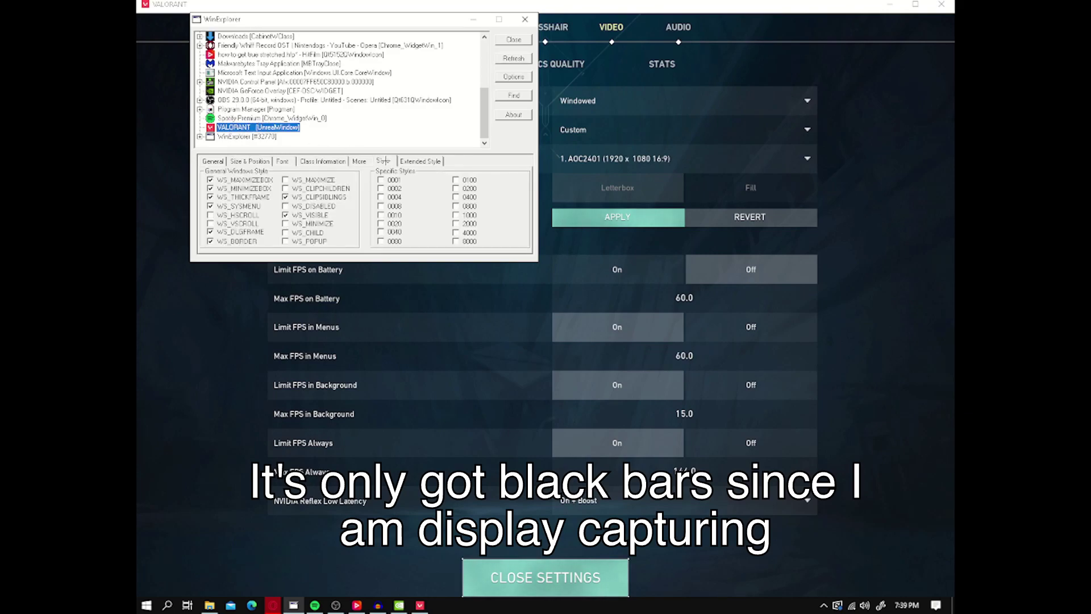
left_click(210, 241)
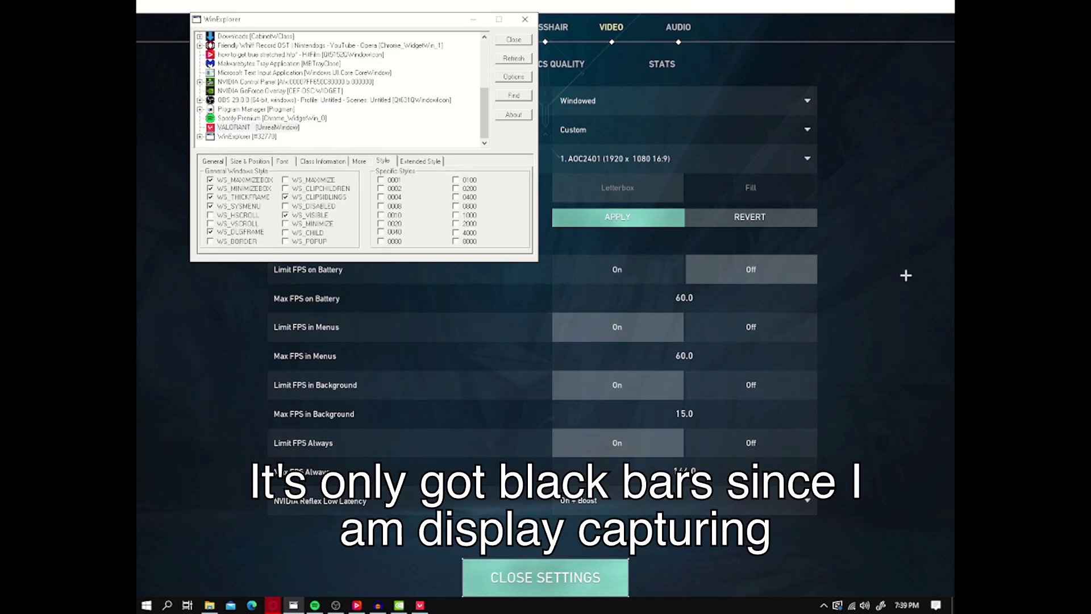
left_click(265, 163)
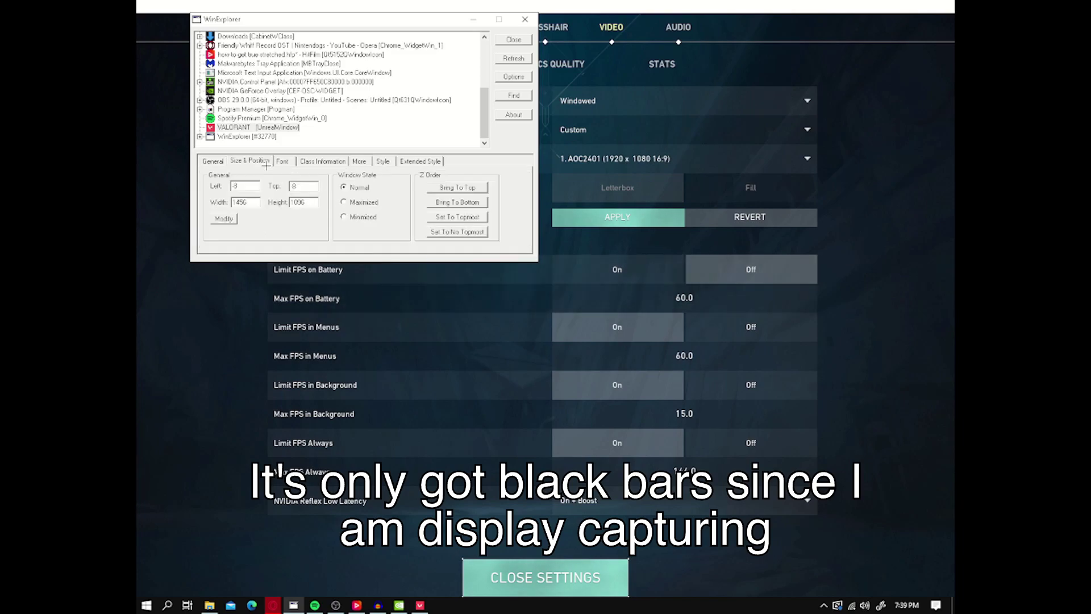
left_click(343, 203)
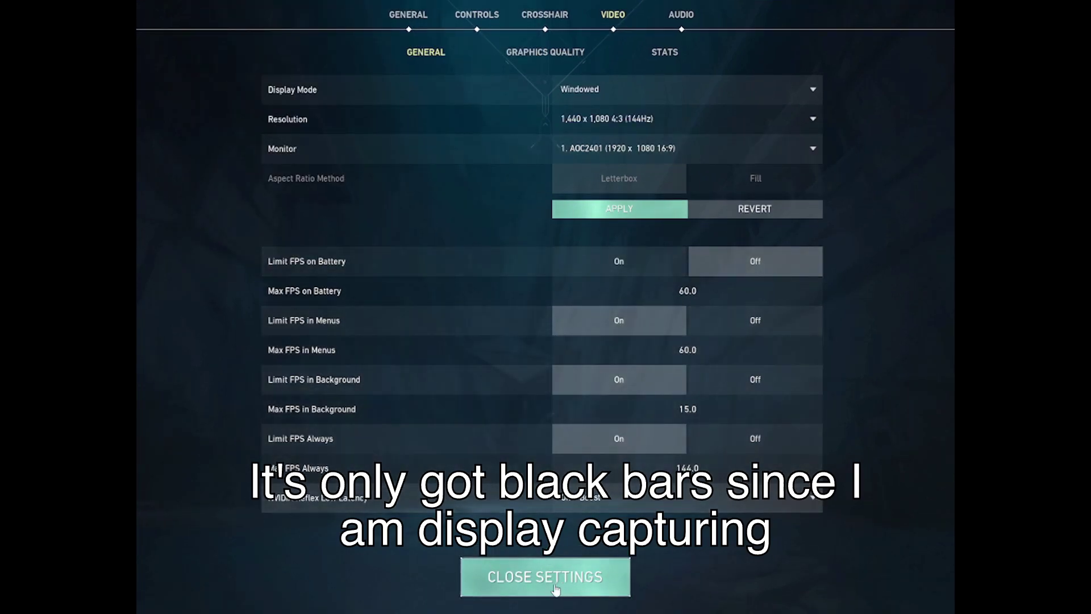
Exit settings, go back to the main menu, and launch The Range from PLAY > PRACTICE
key("Escape")
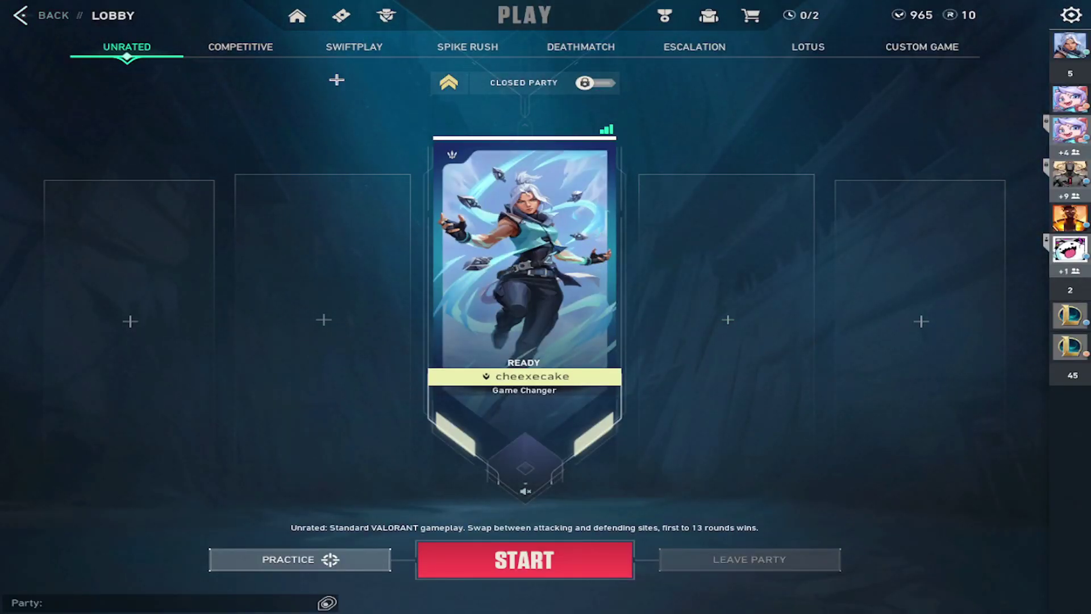
left_click(5, 17)
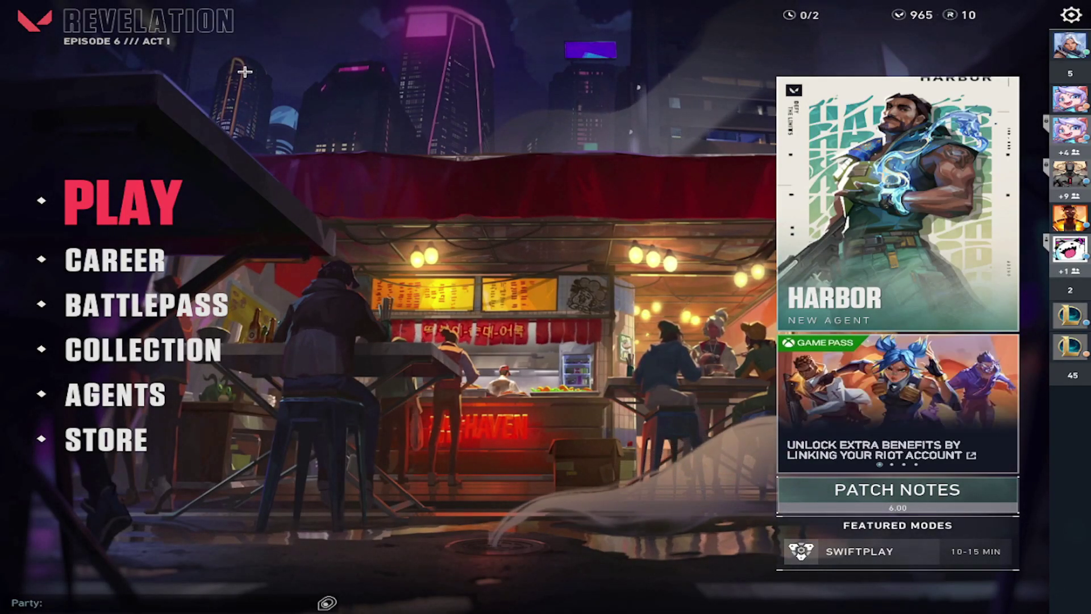
left_click(123, 202)
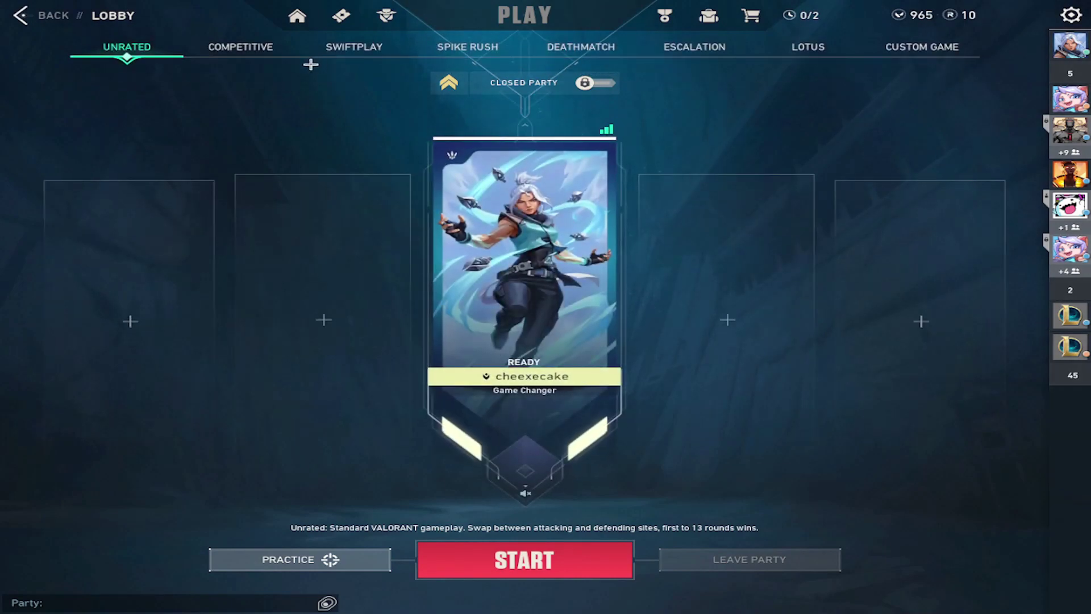
left_click(295, 560)
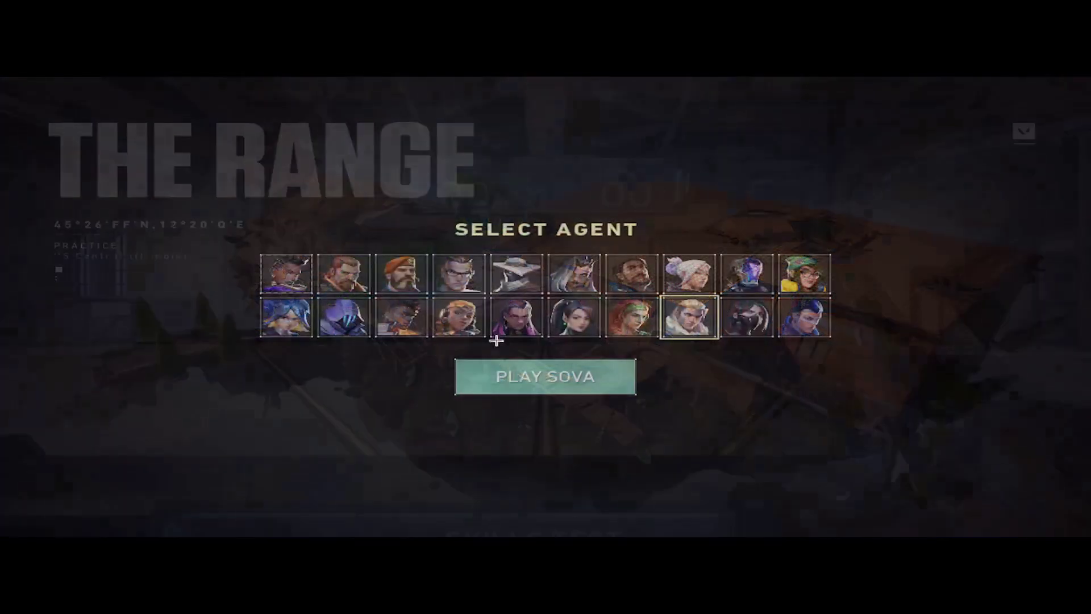
Play The Range as Sova and buy a Vandal from the buy menu
left_click(668, 322)
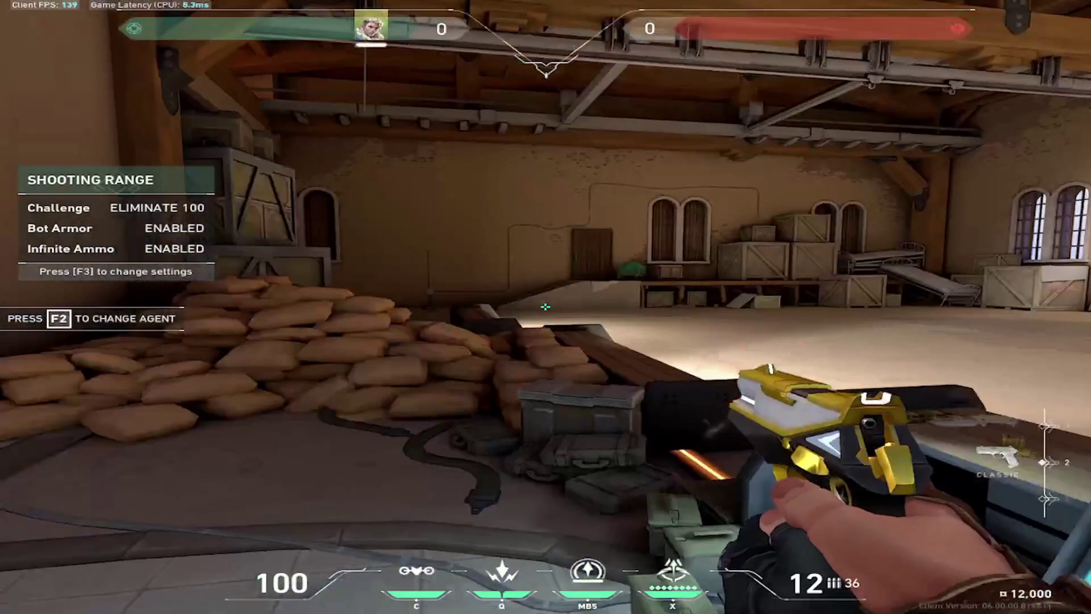
key("3")
key("b")
left_click(520, 378)
key("b")
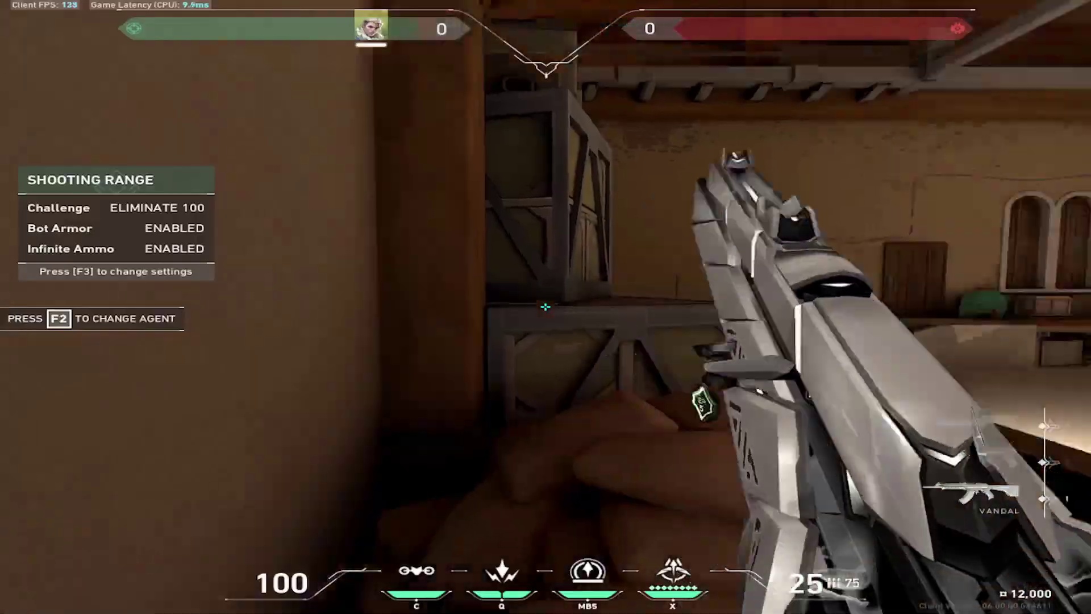
Advance down the range and shoot a bot with the Vandal, aiming down sights
key("w")
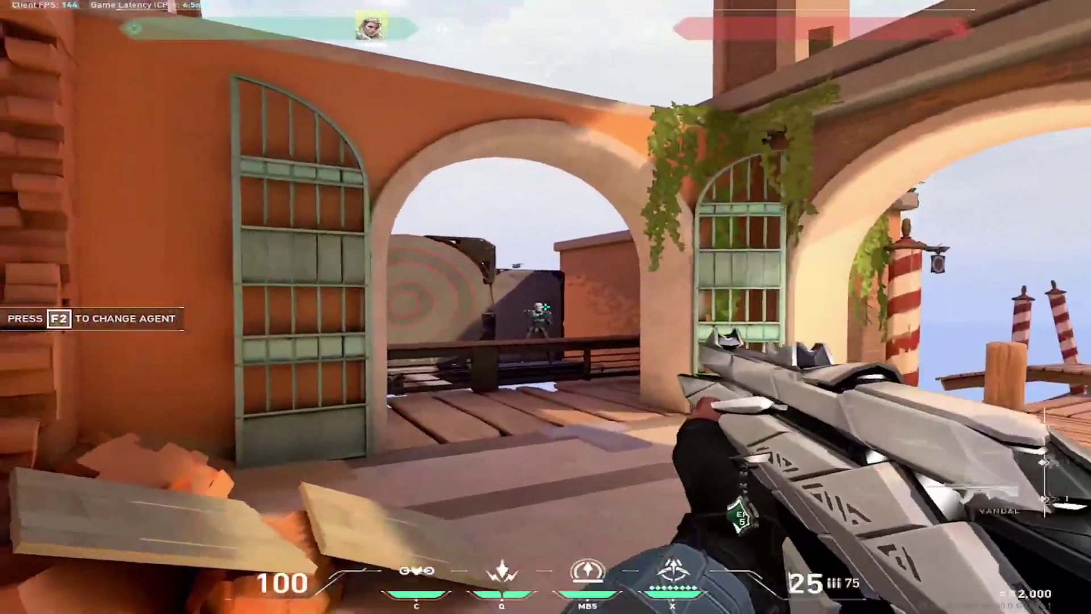
left_click(546, 306)
key("w")
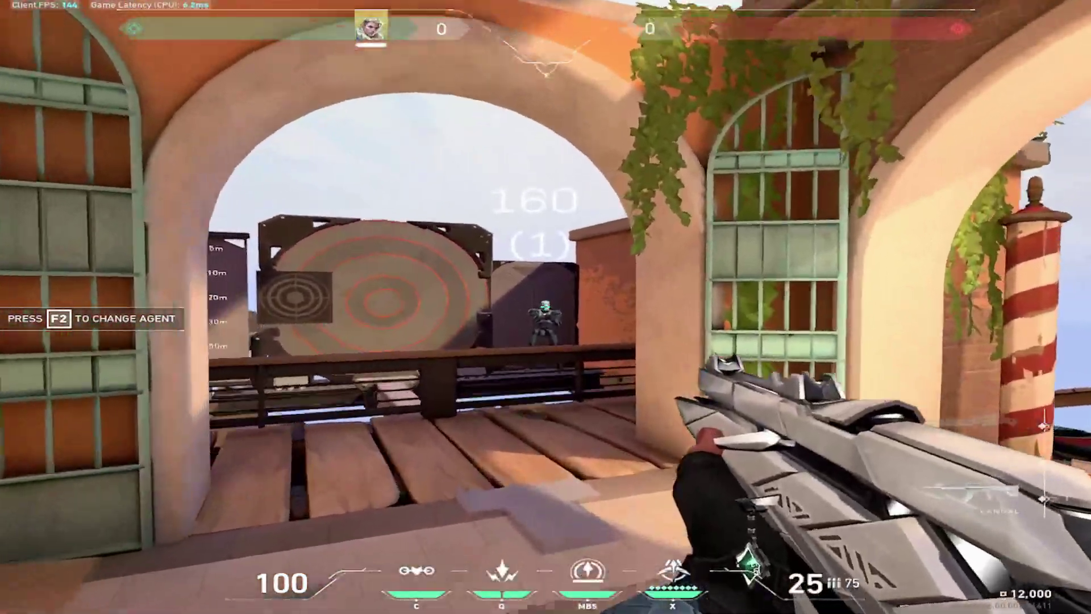
right_click(546, 307)
left_click(545, 307)
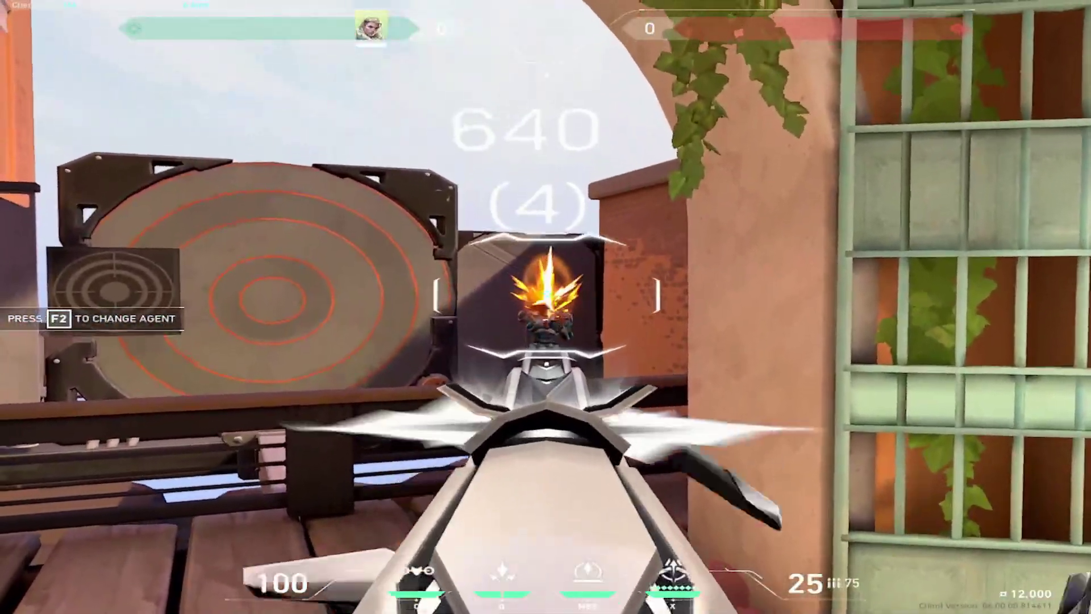
left_click(546, 306)
left_click(545, 306)
left_click(546, 307)
Swap weapons, check the scoreboard, and wind-dash toward the arches with the knife
key("3")
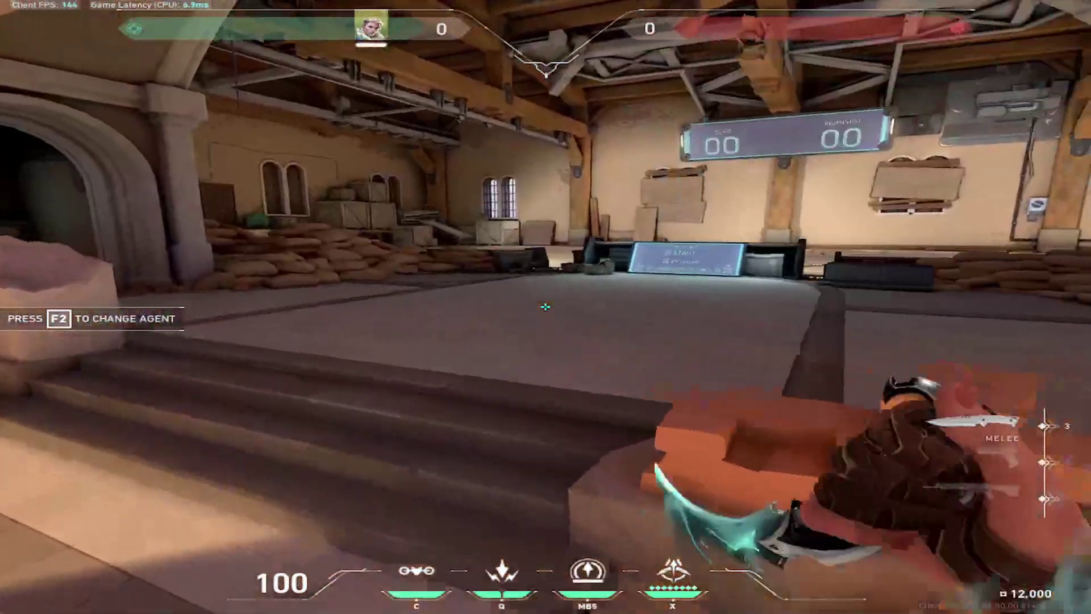
key("Tab")
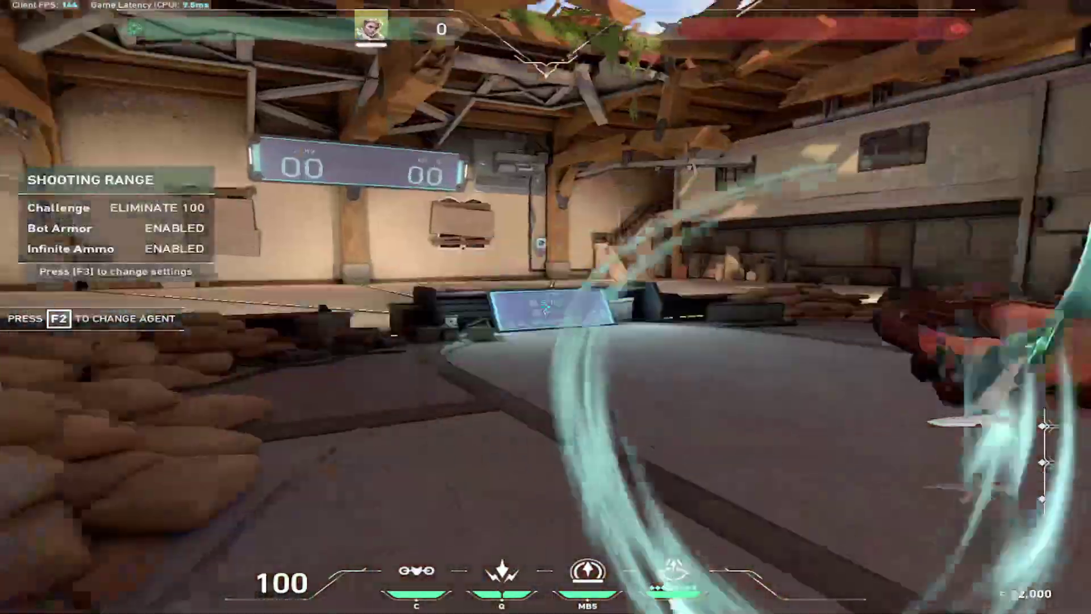
key("1")
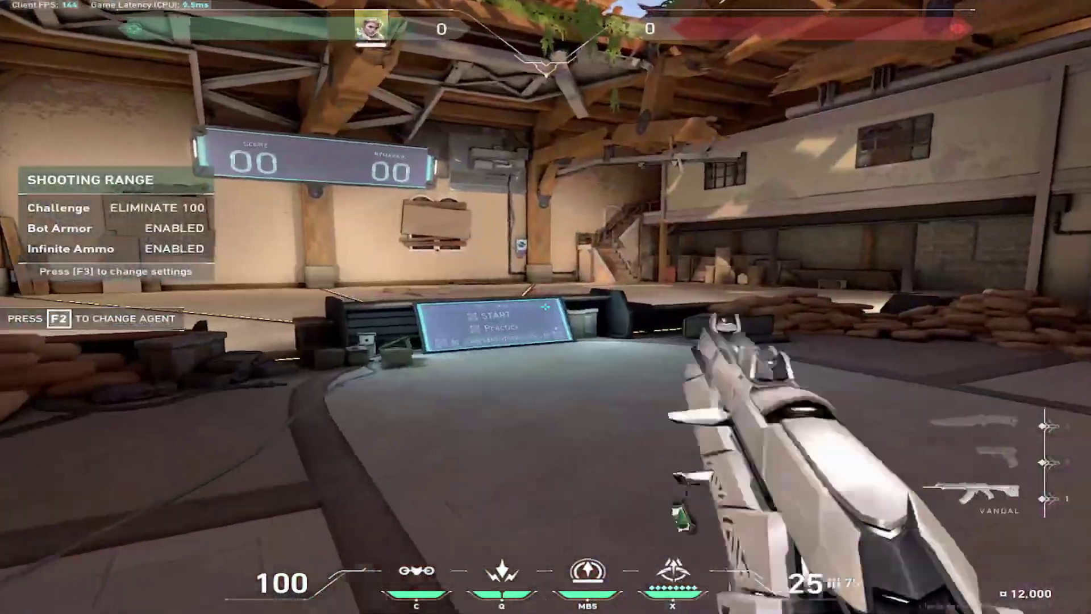
key("3")
key("e")
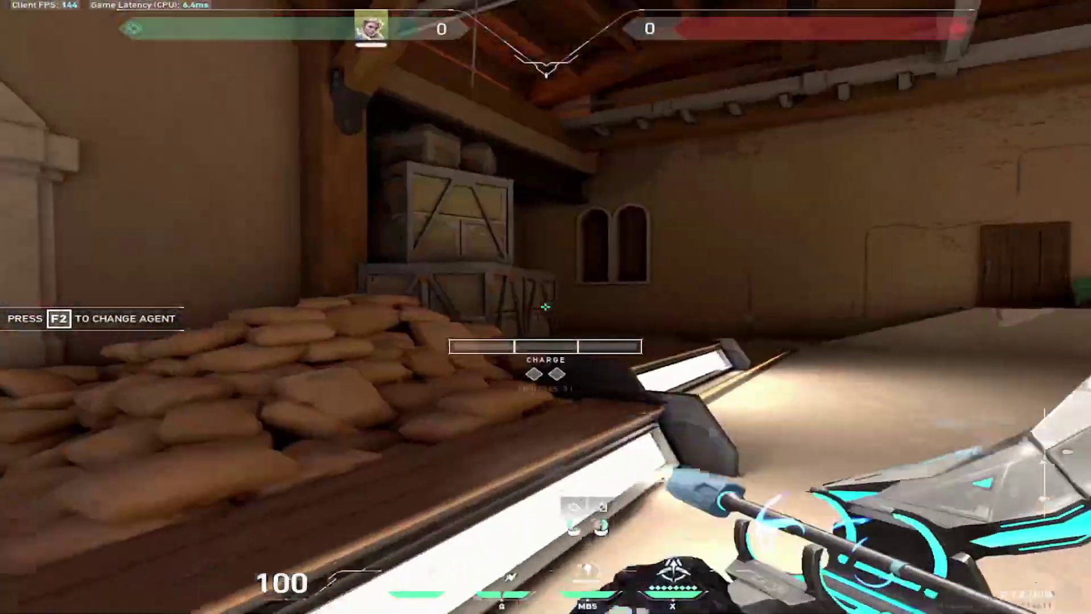
key("e")
key("e")
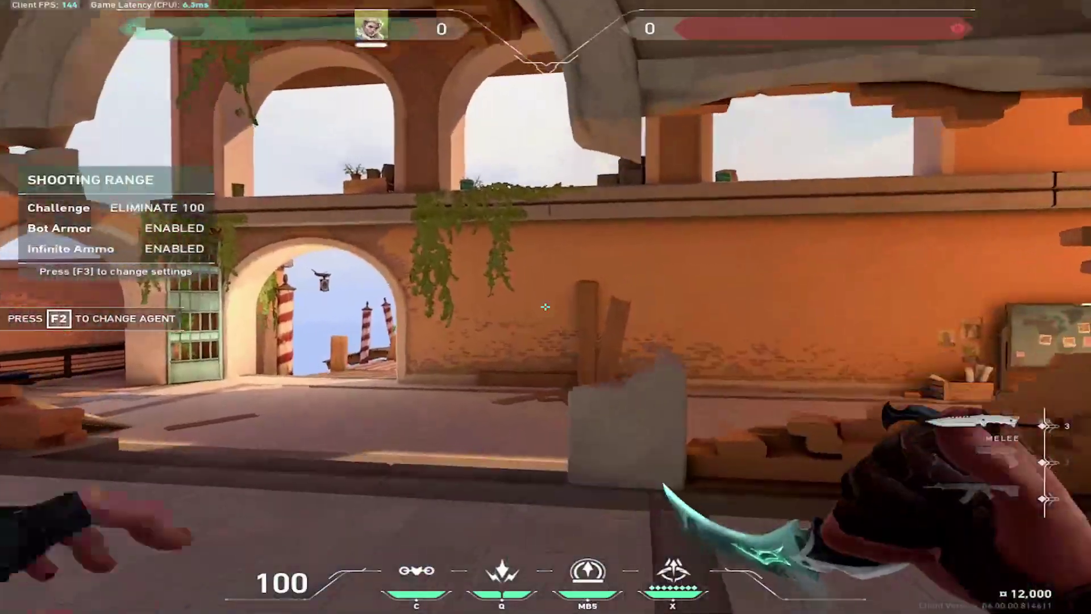
key("w")
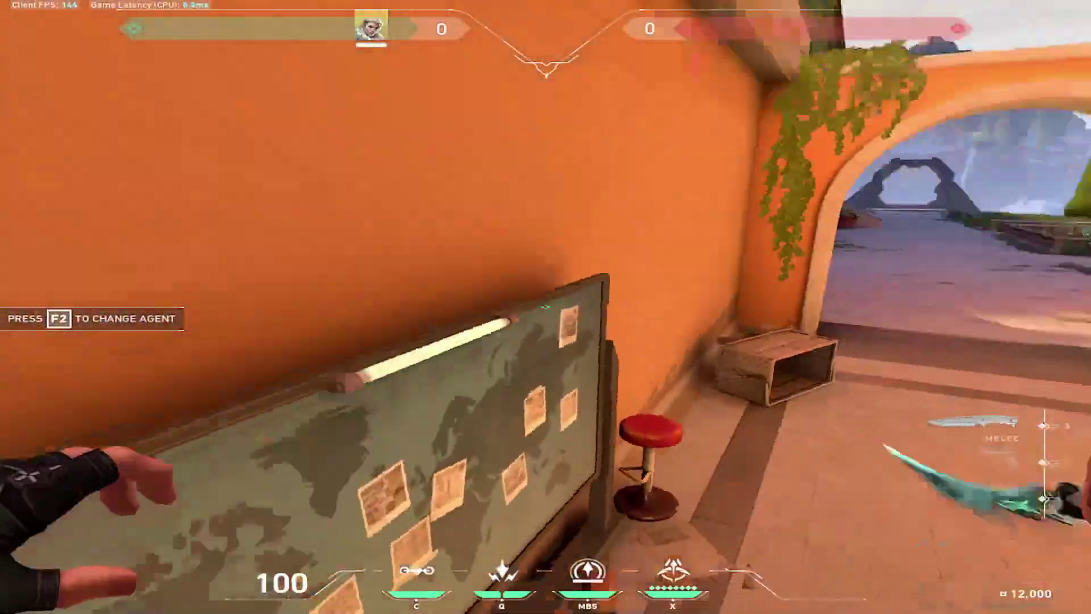